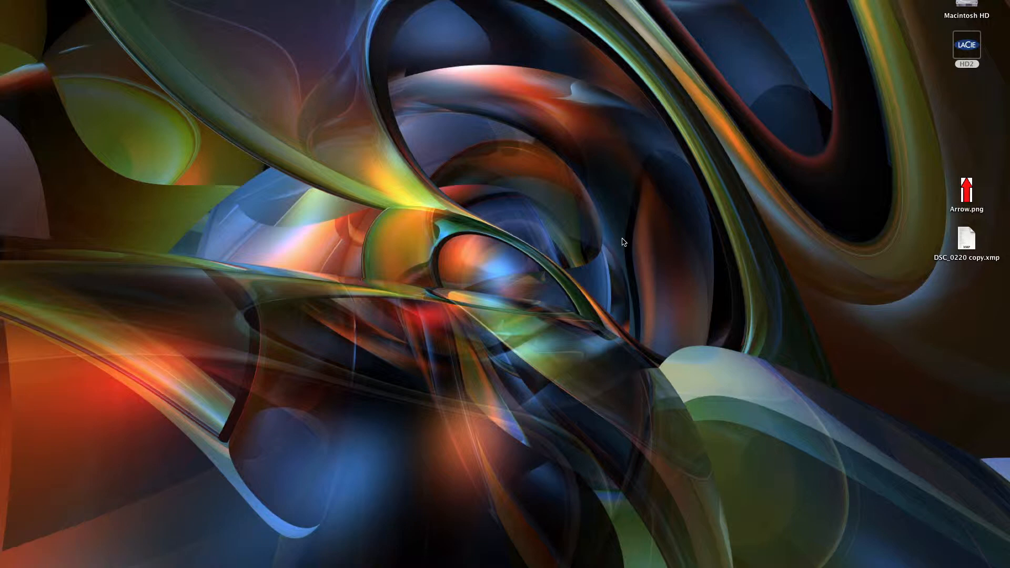
Play the finished Final_CS6.mov fire-pit clip twice to review the Sale text in the scene, and close it
{"action": "mouse_move", "coordinate": [774, 567]}
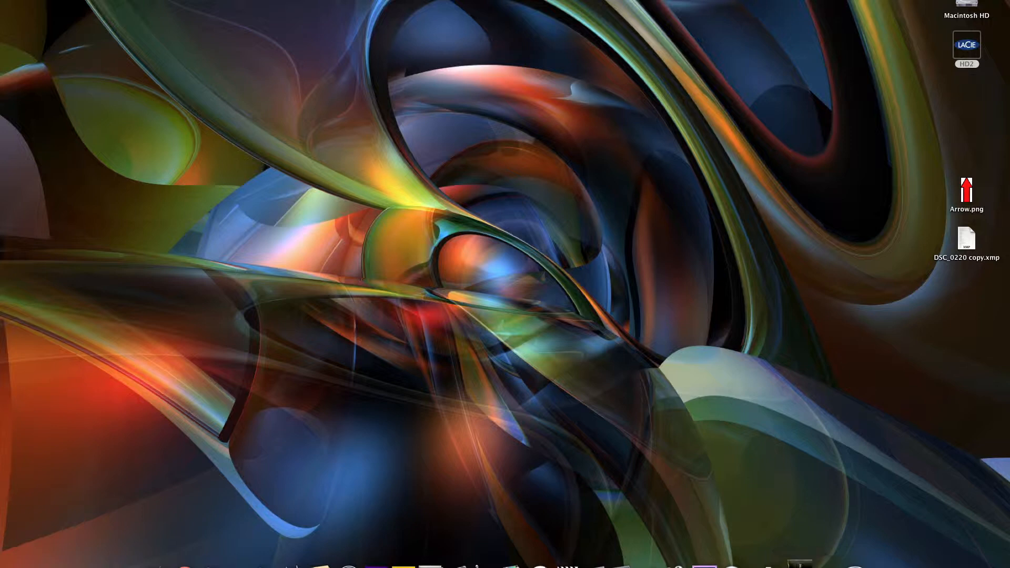
{"action": "left_click", "coordinate": [800, 564]}
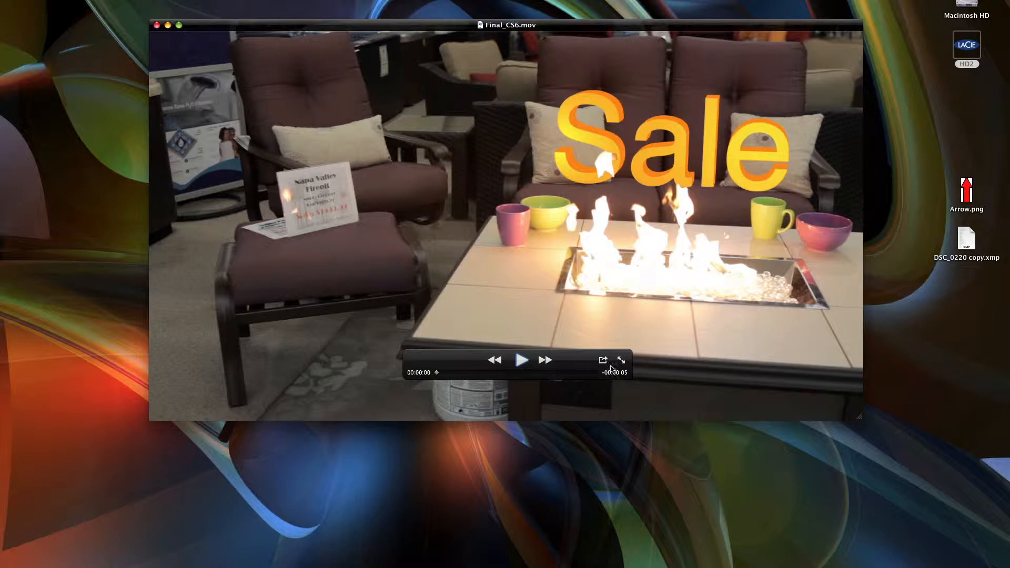
{"action": "left_click", "coordinate": [522, 361]}
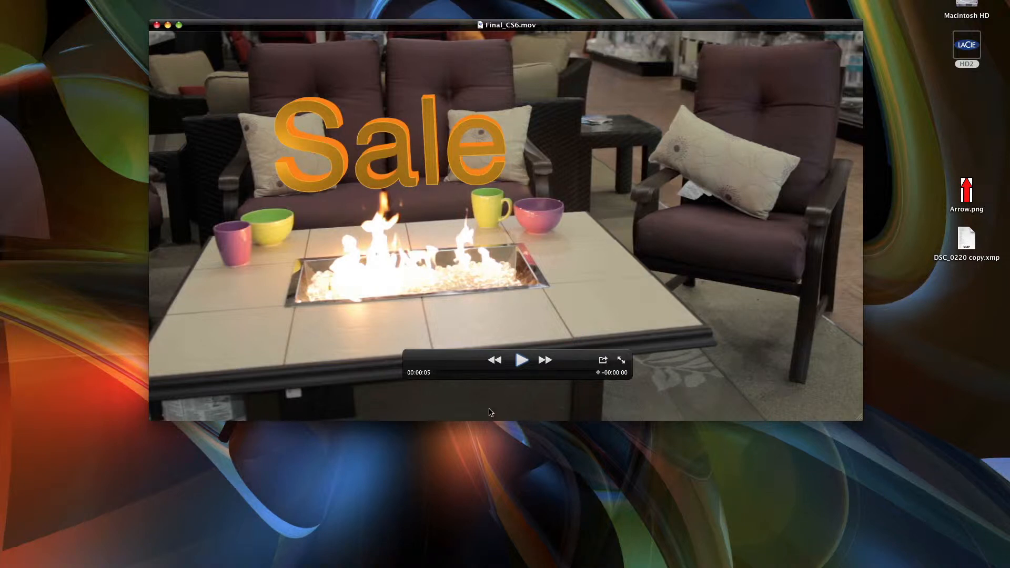
{"action": "left_click", "coordinate": [496, 361]}
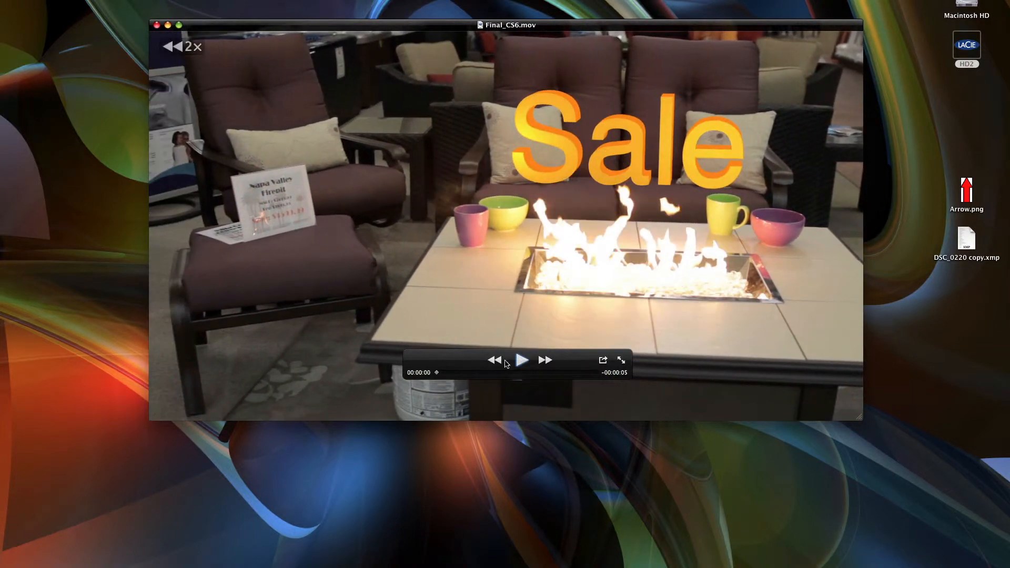
{"action": "left_click", "coordinate": [519, 361]}
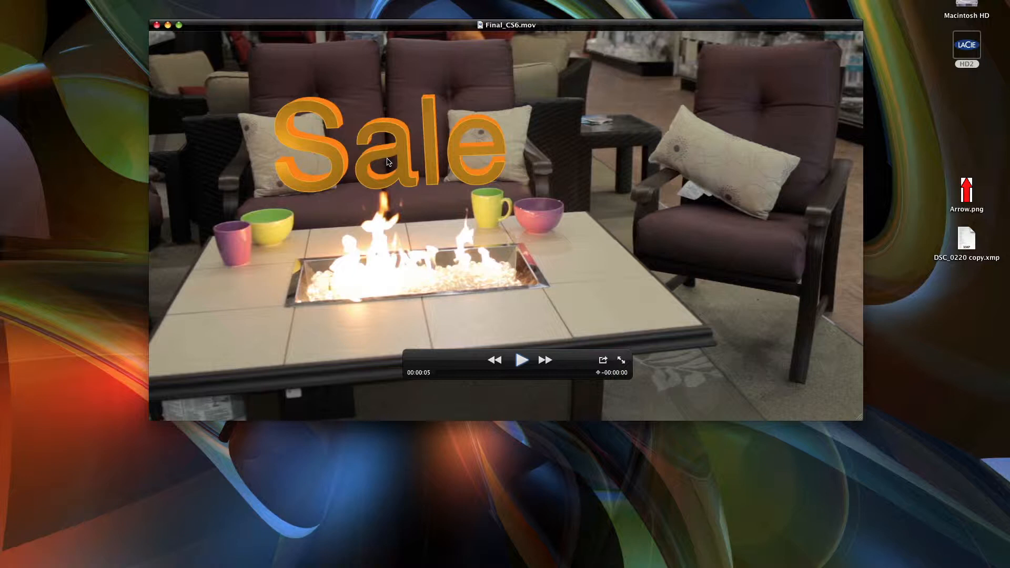
{"action": "key", "text": "super+w"}
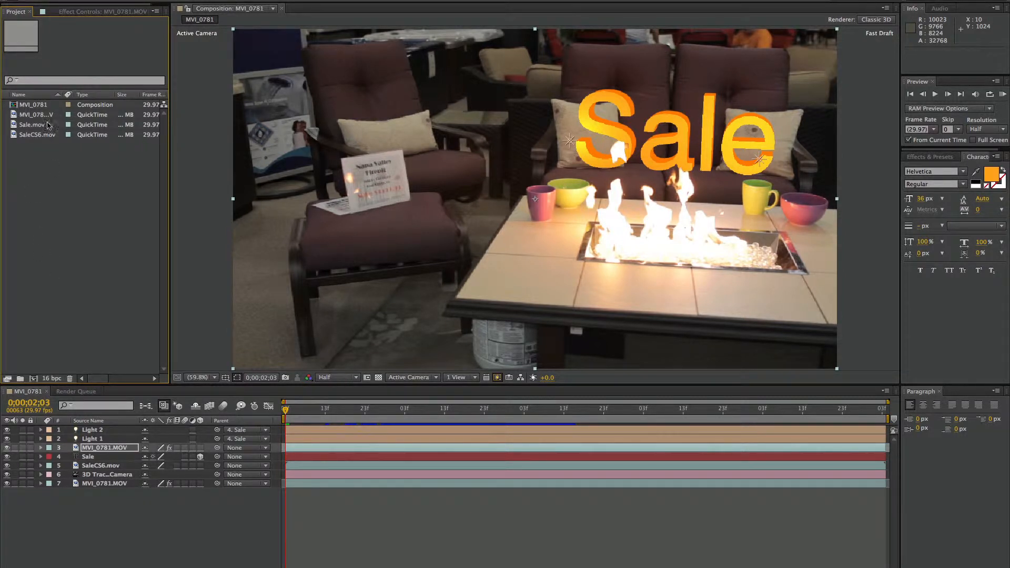
Create a new composition from the MVI_0781.MOV footage and set its fast previews to Fast Draft
{"action": "left_click", "coordinate": [13, 116]}
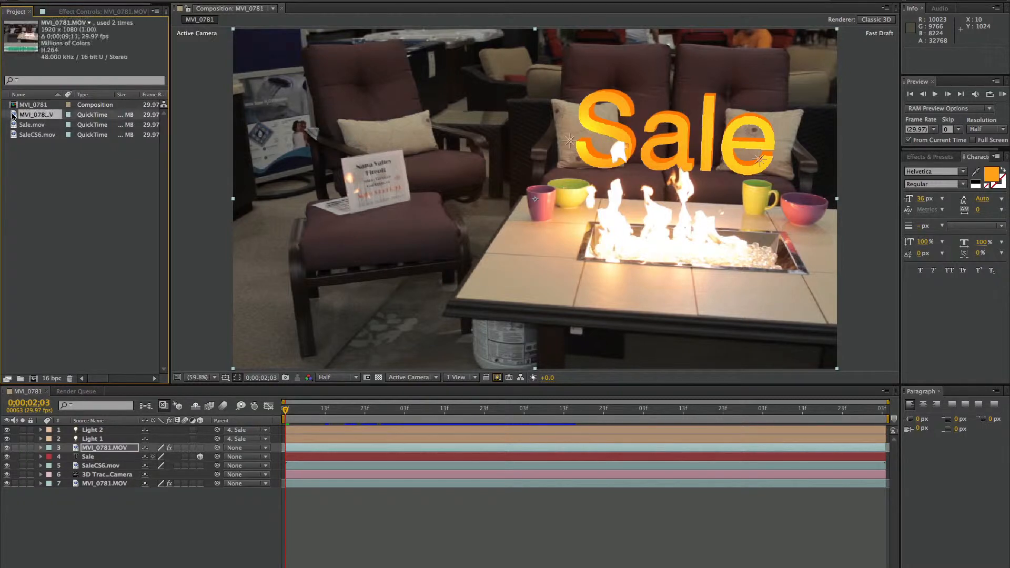
{"action": "left_click", "coordinate": [32, 379]}
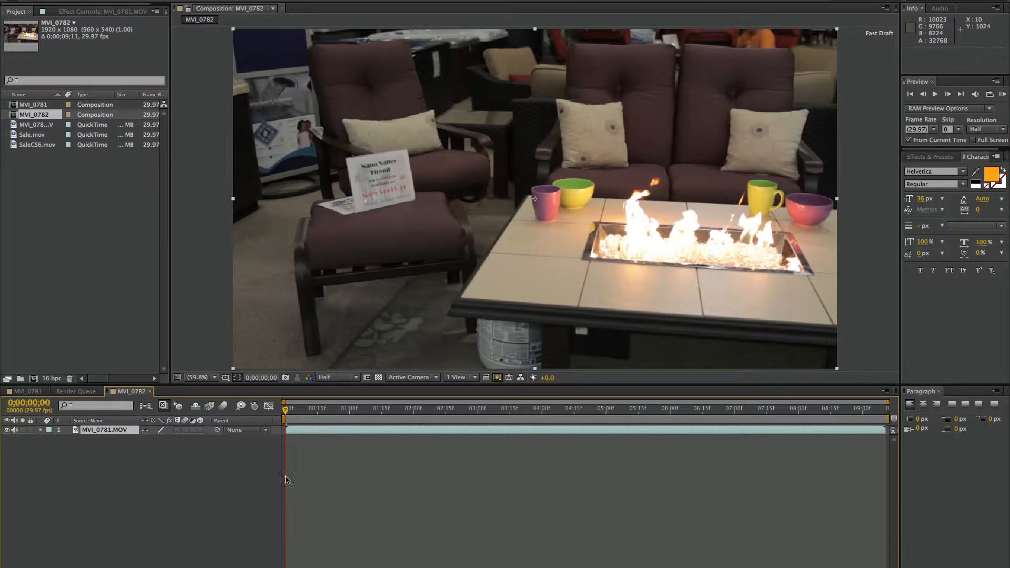
{"action": "left_click", "coordinate": [307, 410]}
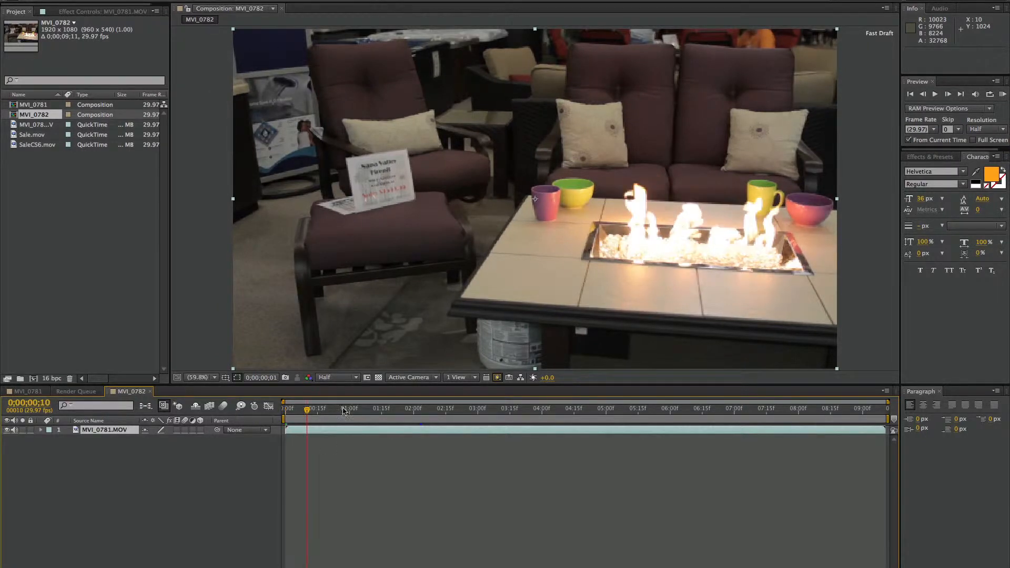
{"action": "left_click", "coordinate": [384, 410]}
{"action": "key", "text": "space"}
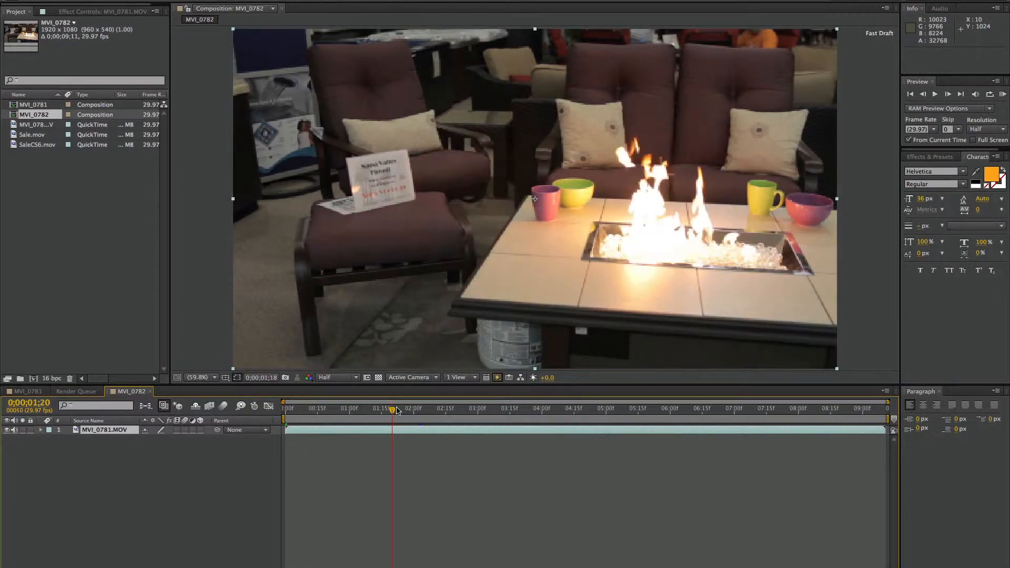
{"action": "left_click", "coordinate": [497, 378]}
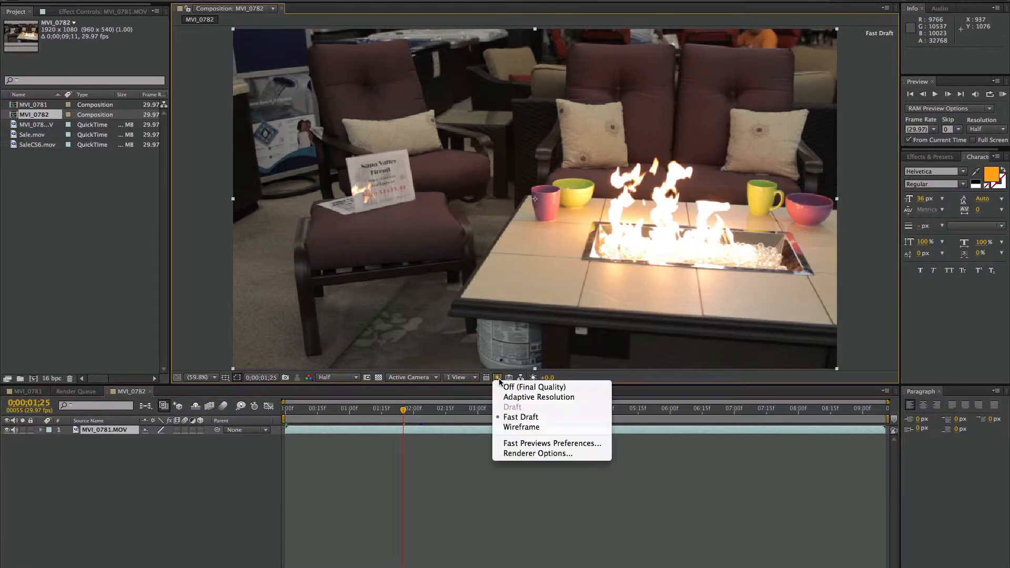
{"action": "left_click", "coordinate": [533, 421]}
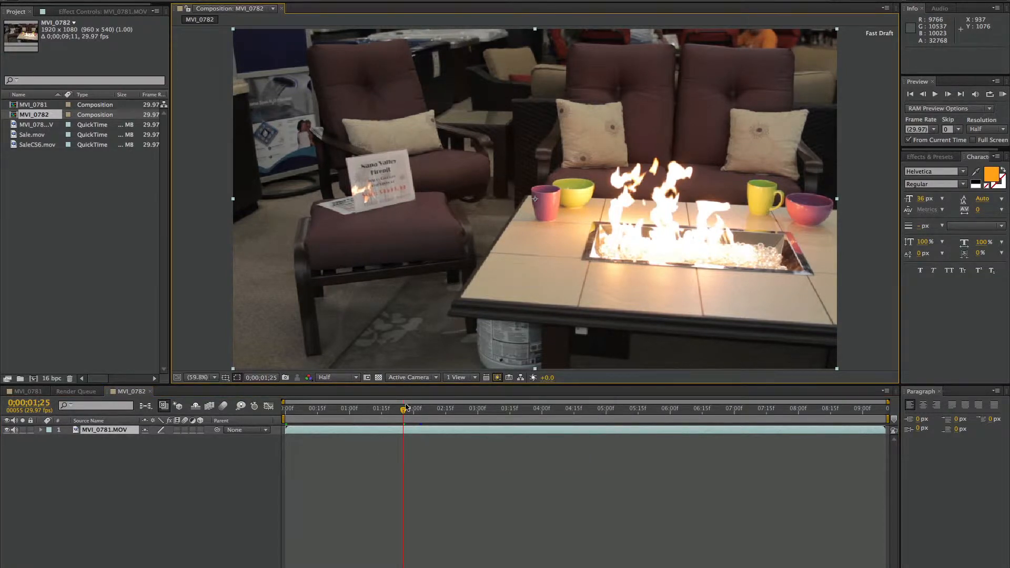
Set the start of the composition's work area to 0;00;02;03
{"action": "left_click", "coordinate": [409, 410]}
{"action": "mouse_move", "coordinate": [408, 410]}
{"action": "left_mouse_down"}
{"action": "mouse_move", "coordinate": [519, 411]}
{"action": "mouse_move", "coordinate": [343, 411]}
{"action": "mouse_move", "coordinate": [420, 411]}
{"action": "left_mouse_up"}
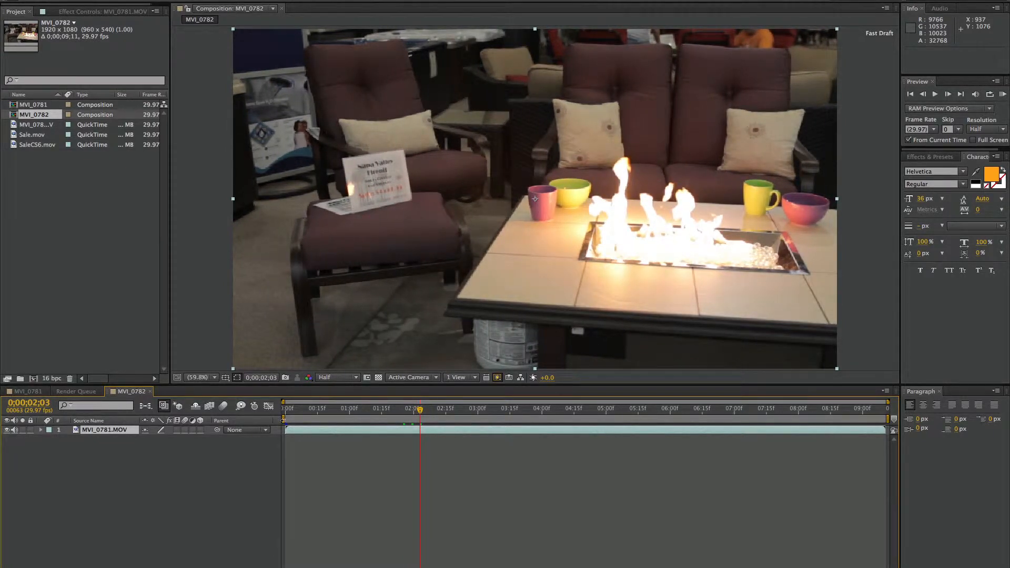
{"action": "left_click_drag", "start_coordinate": [284, 419], "coordinate": [417, 420]}
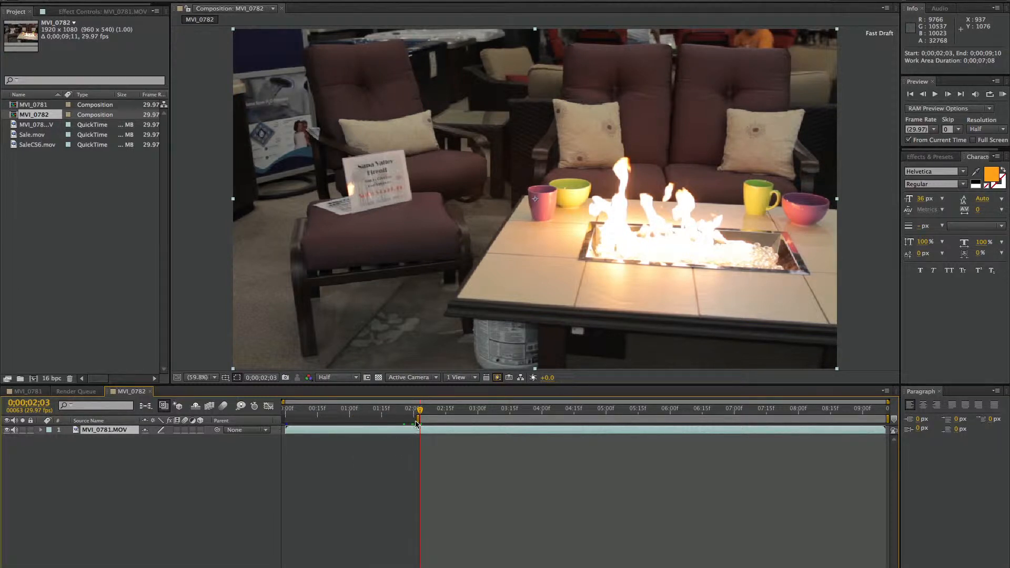
{"action": "mouse_move", "coordinate": [416, 421]}
{"action": "left_mouse_down"}
{"action": "mouse_move", "coordinate": [311, 421]}
{"action": "mouse_move", "coordinate": [419, 420]}
{"action": "left_mouse_up"}
End the work area at 0;00;06;29 and trim the composition to the work area
{"action": "left_click", "coordinate": [550, 410]}
{"action": "left_click_drag", "start_coordinate": [571, 409], "coordinate": [732, 411]}
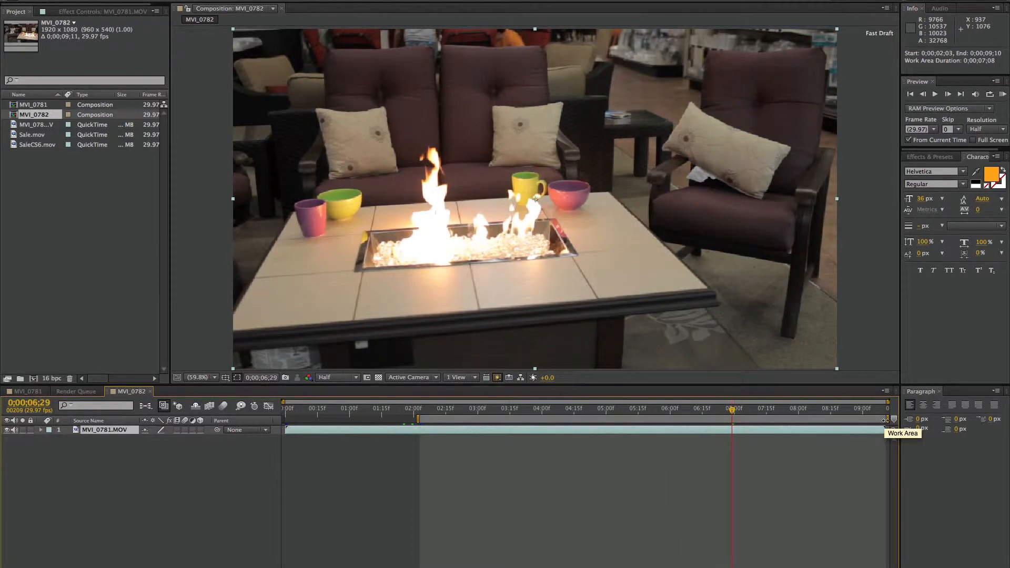
{"action": "left_click_drag", "start_coordinate": [888, 420], "coordinate": [736, 419]}
{"action": "right_click", "coordinate": [640, 422]}
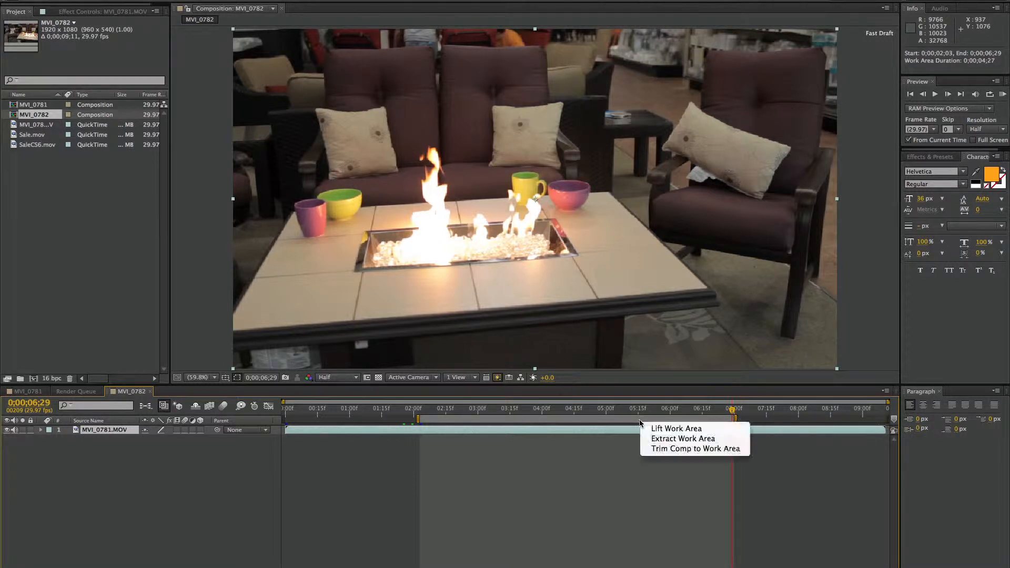
{"action": "left_click", "coordinate": [708, 451]}
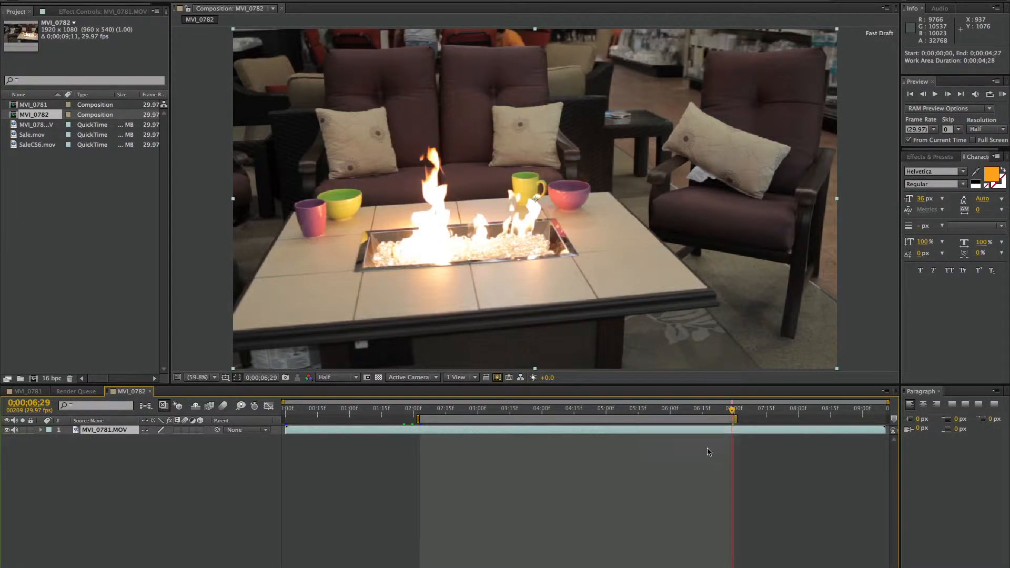
Run Track Camera on the MVI_0781.MOV layer with the time indicator at the start of the trimmed composition
{"action": "left_click_drag", "start_coordinate": [826, 410], "coordinate": [276, 418]}
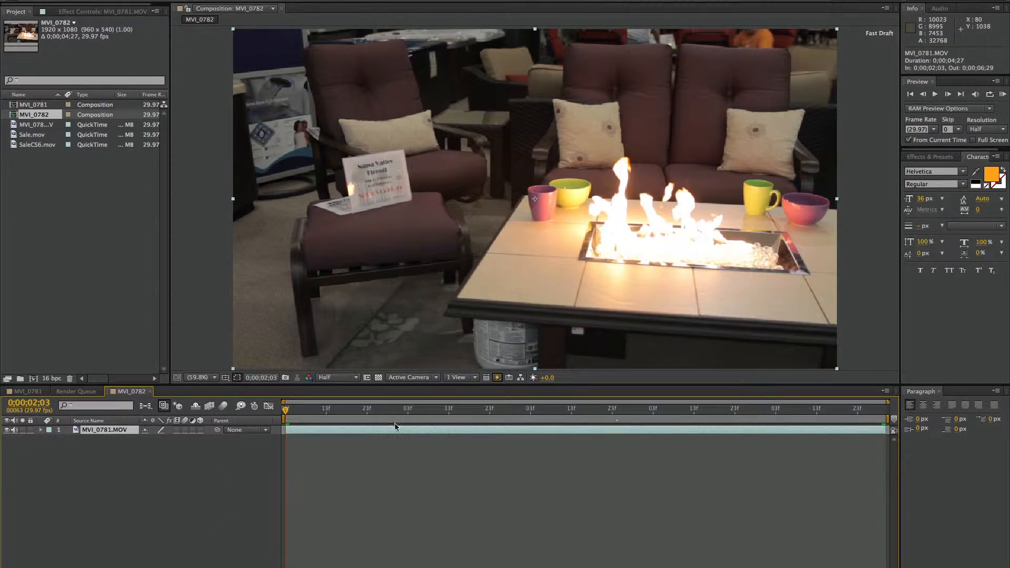
{"action": "right_click", "coordinate": [487, 429]}
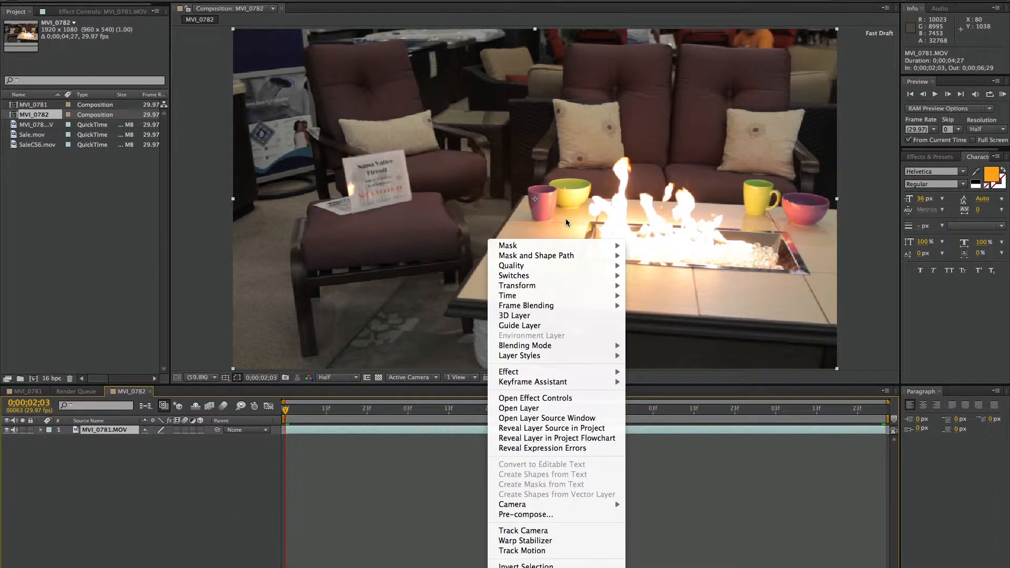
{"action": "mouse_move", "coordinate": [563, 304]}
{"action": "left_click", "coordinate": [544, 531]}
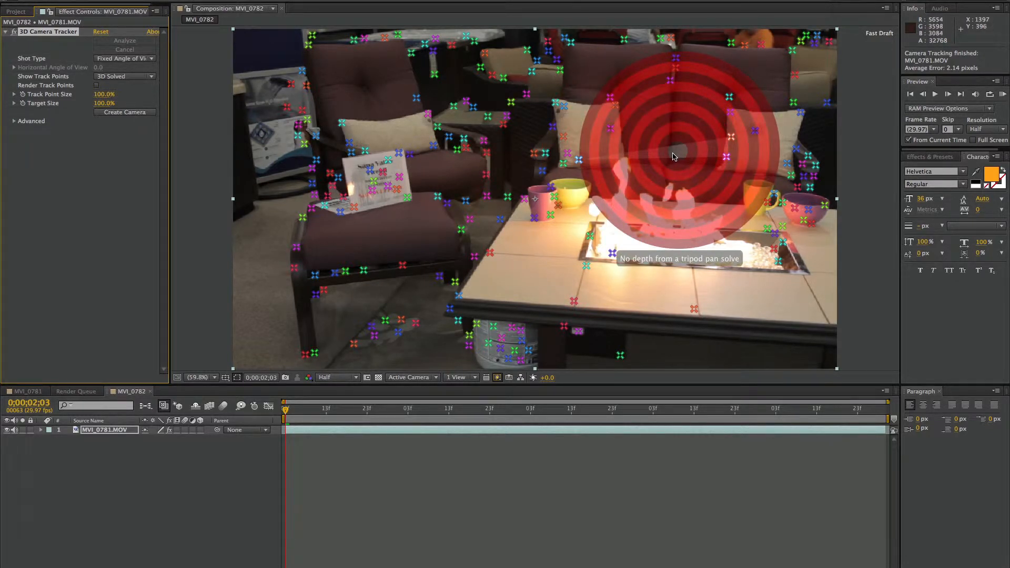
Create a text layer and camera from the sofa's track points, and move the text above the fire pit to about 993, 429, -473
{"action": "right_click", "coordinate": [673, 156]}
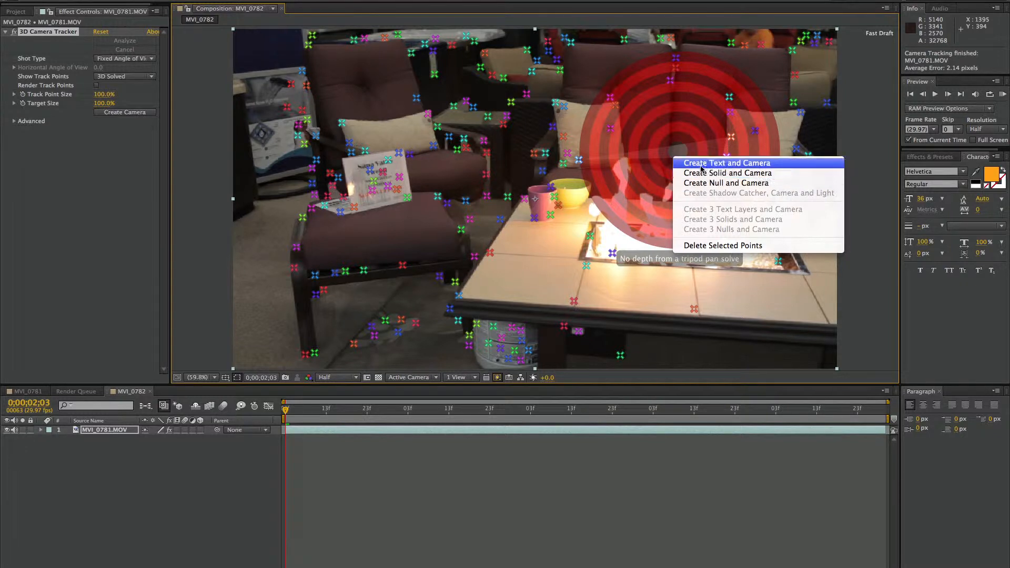
{"action": "left_click", "coordinate": [701, 165]}
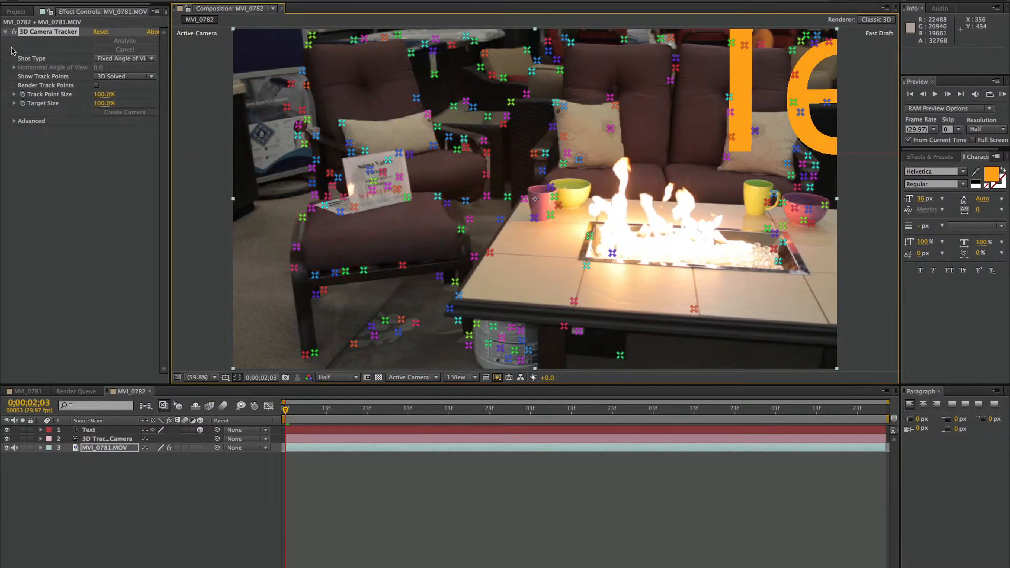
{"action": "left_click", "coordinate": [92, 431]}
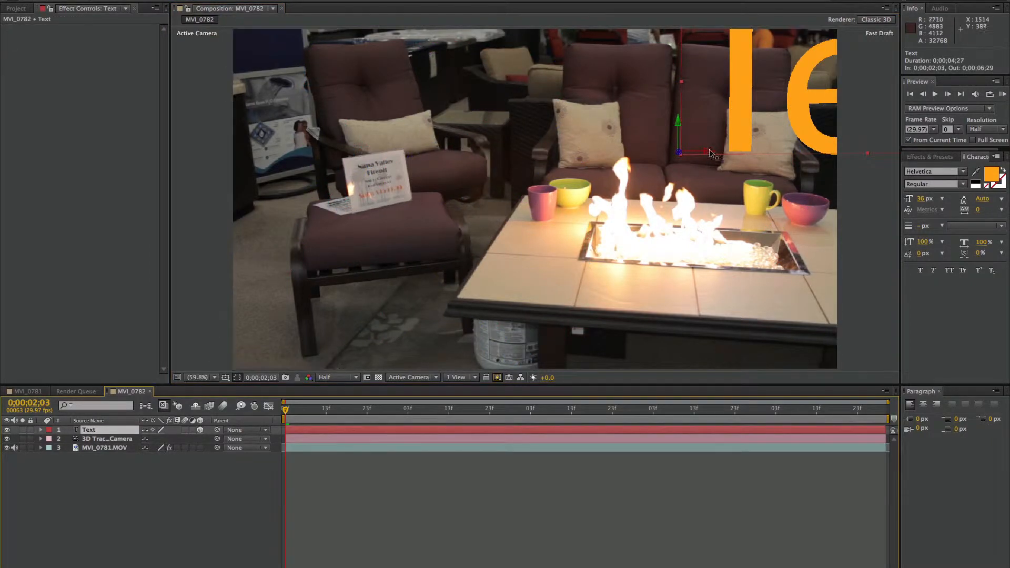
{"action": "left_click_drag", "start_coordinate": [711, 153], "coordinate": [490, 154]}
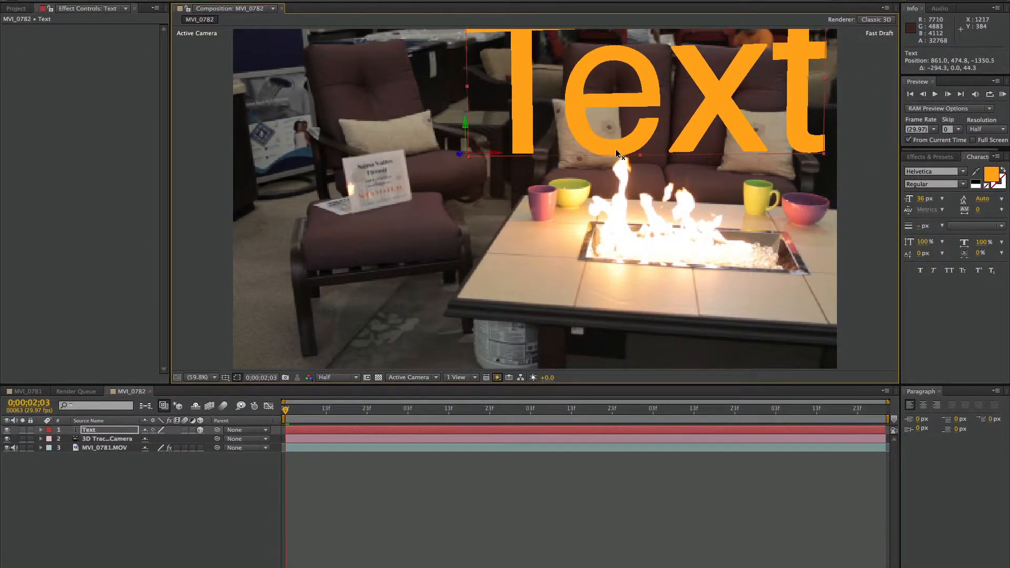
{"action": "left_click", "coordinate": [507, 410]}
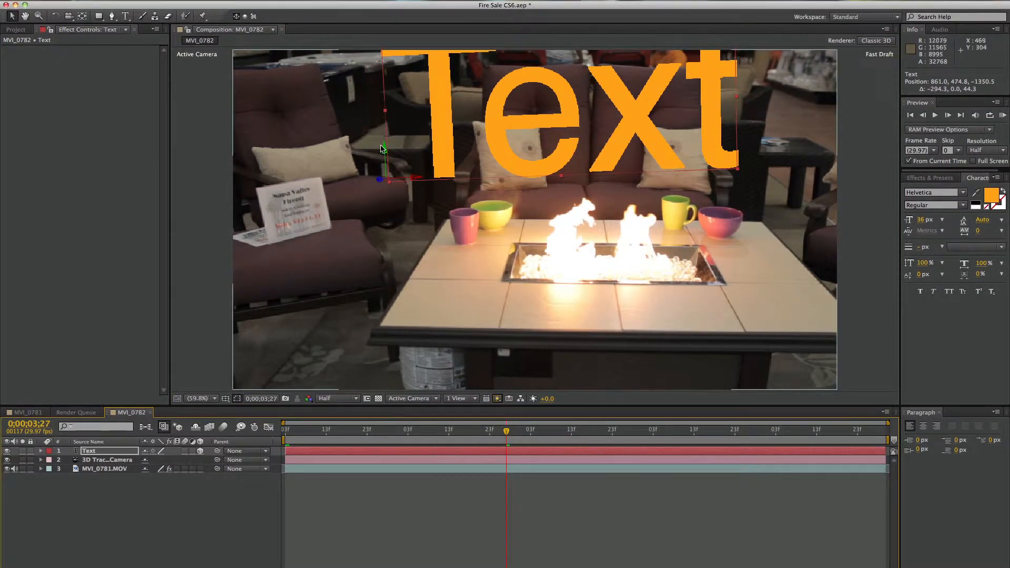
{"action": "left_click_drag", "start_coordinate": [382, 146], "coordinate": [654, 152]}
Replace the placeholder wording of the 3D text layer with "Sale"
{"action": "left_click", "coordinate": [124, 17]}
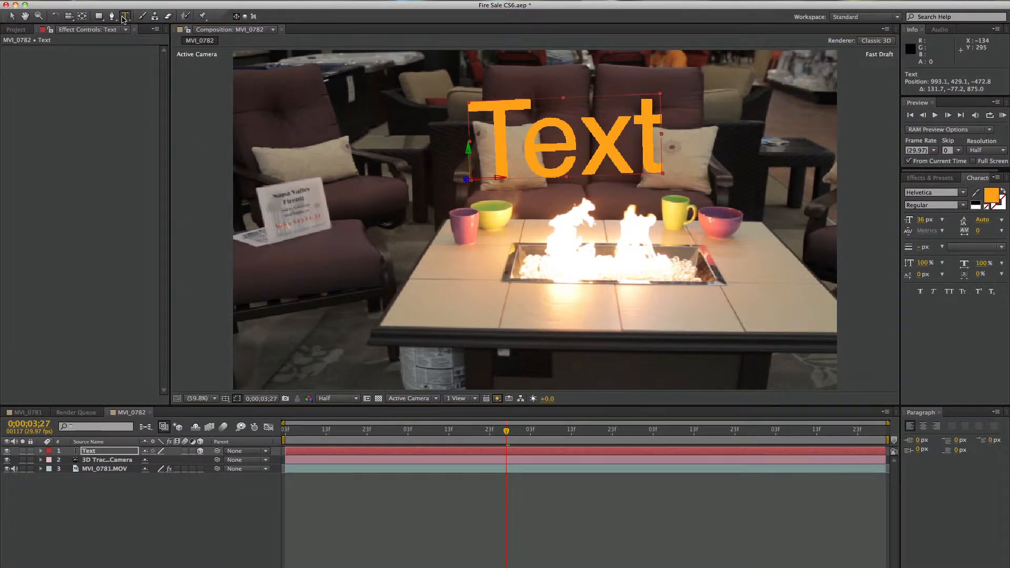
{"action": "double_click", "coordinate": [465, 150]}
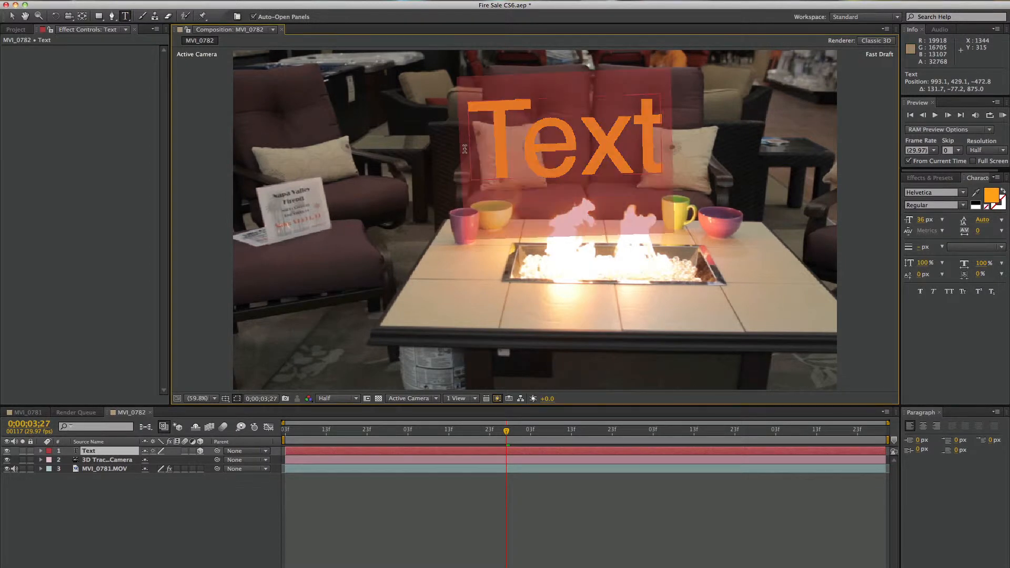
{"action": "type", "text": "sale"}
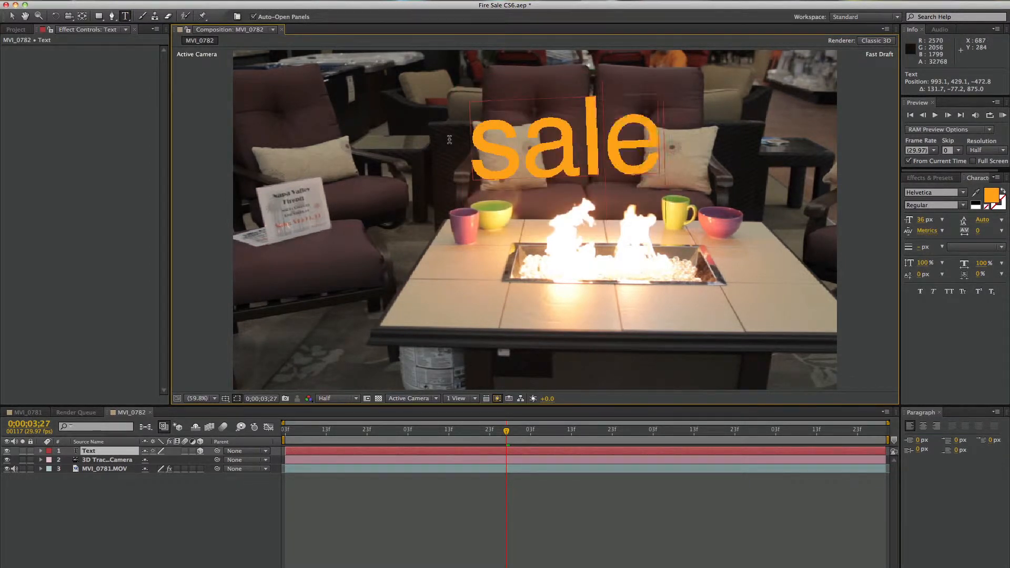
{"action": "key", "text": "BackSpace"}
{"action": "key", "text": "BackSpace"}
{"action": "key", "text": "BackSpace"}
{"action": "key", "text": "BackSpace"}
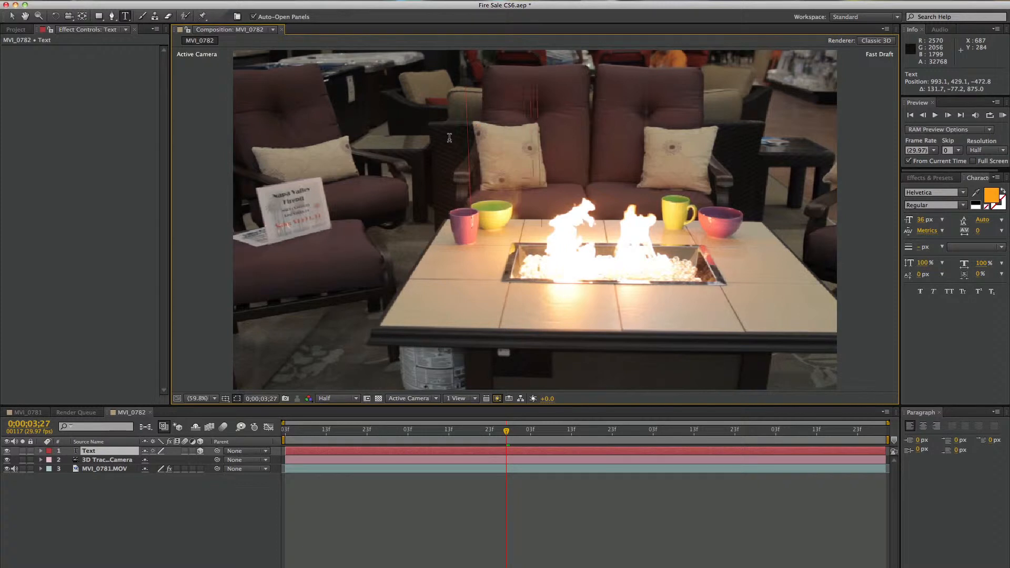
{"action": "type", "text": "Sale"}
{"action": "left_click", "coordinate": [12, 15]}
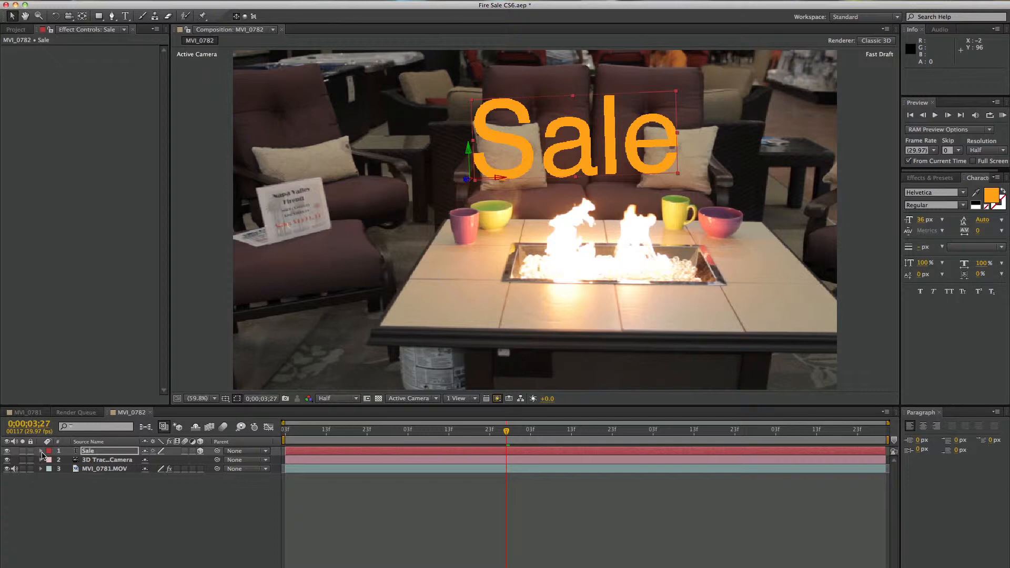
Rotate the Sale text layer X -3°, Y +4° and Z +3°, and reposition it to about 1077, 442, -317 above the fire pit
{"action": "key", "text": "r"}
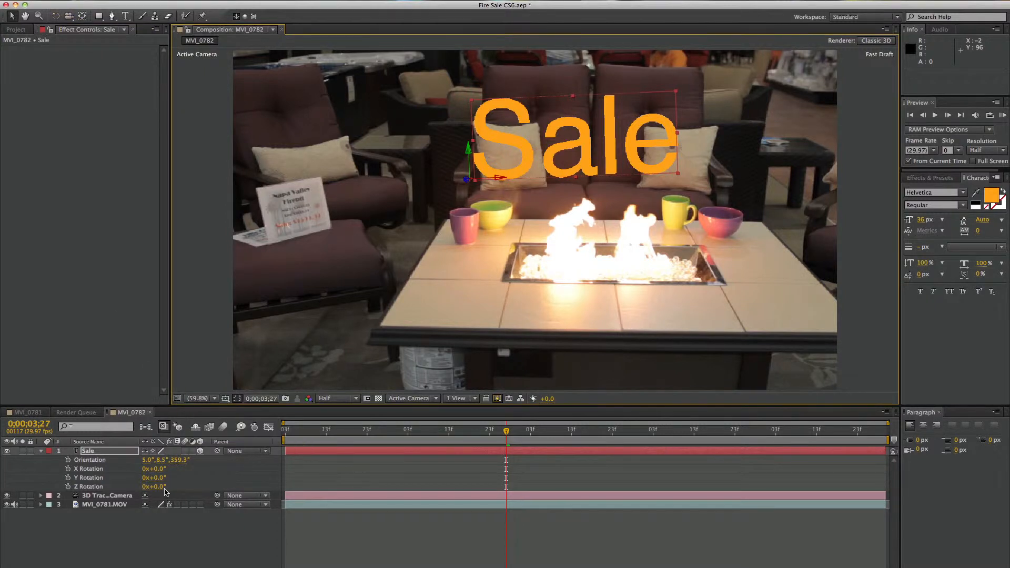
{"action": "mouse_move", "coordinate": [157, 480]}
{"action": "left_mouse_down"}
{"action": "mouse_move", "coordinate": [144, 477]}
{"action": "mouse_move", "coordinate": [160, 486]}
{"action": "mouse_move", "coordinate": [157, 468]}
{"action": "left_mouse_up"}
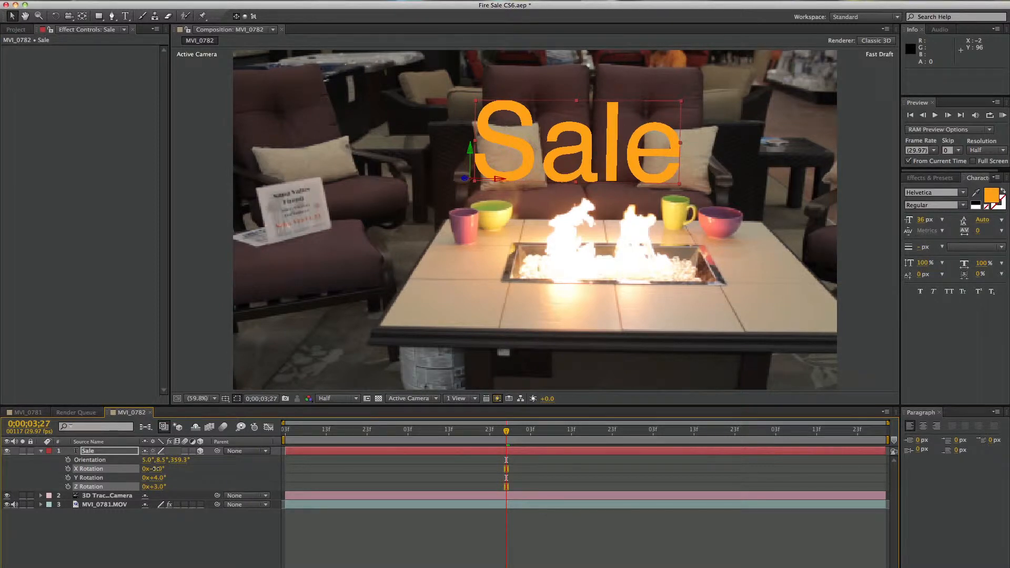
{"action": "left_click_drag", "start_coordinate": [498, 180], "coordinate": [503, 156]}
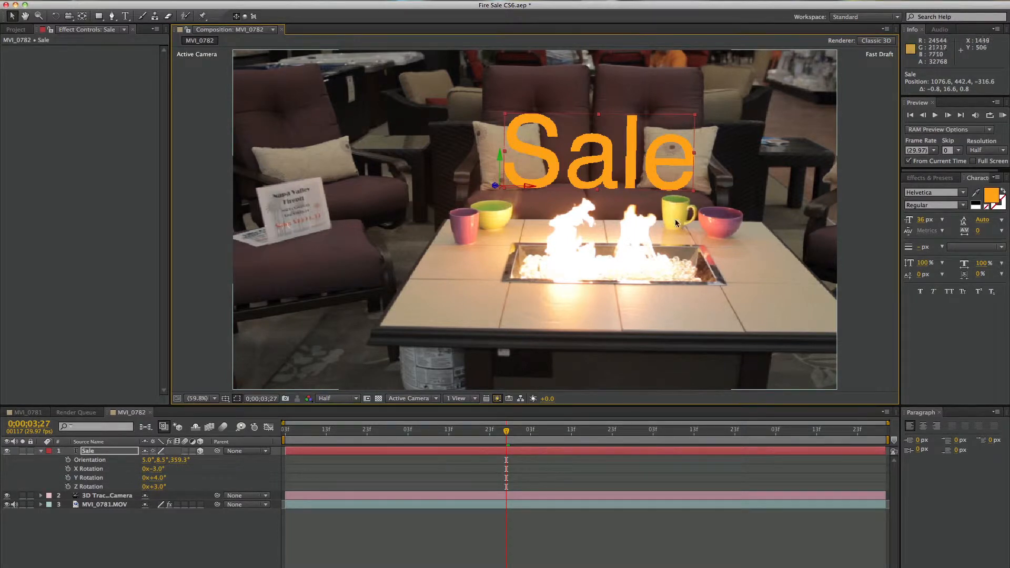
{"action": "left_click_drag", "start_coordinate": [508, 431], "coordinate": [551, 432]}
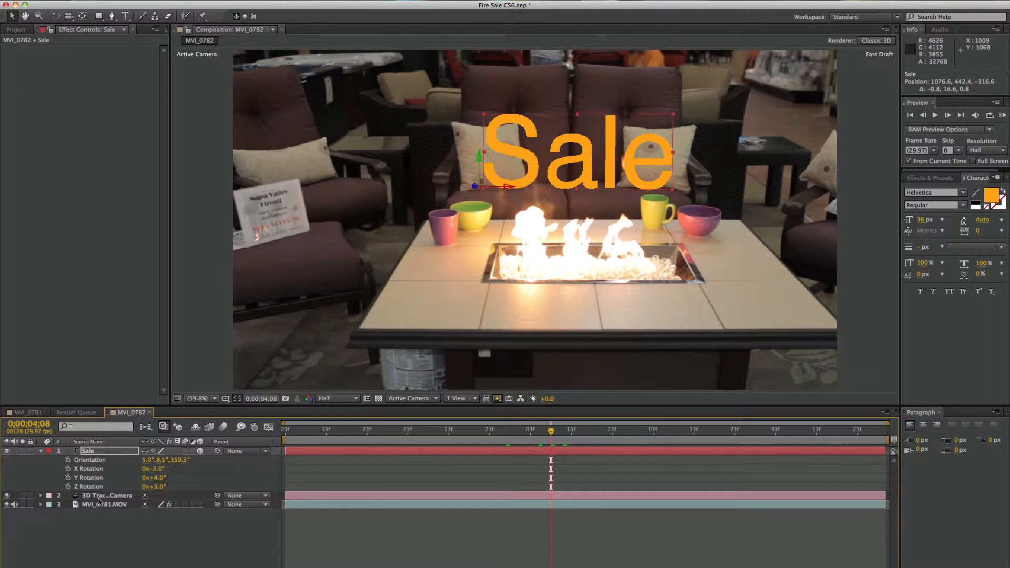
{"action": "left_click", "coordinate": [88, 453]}
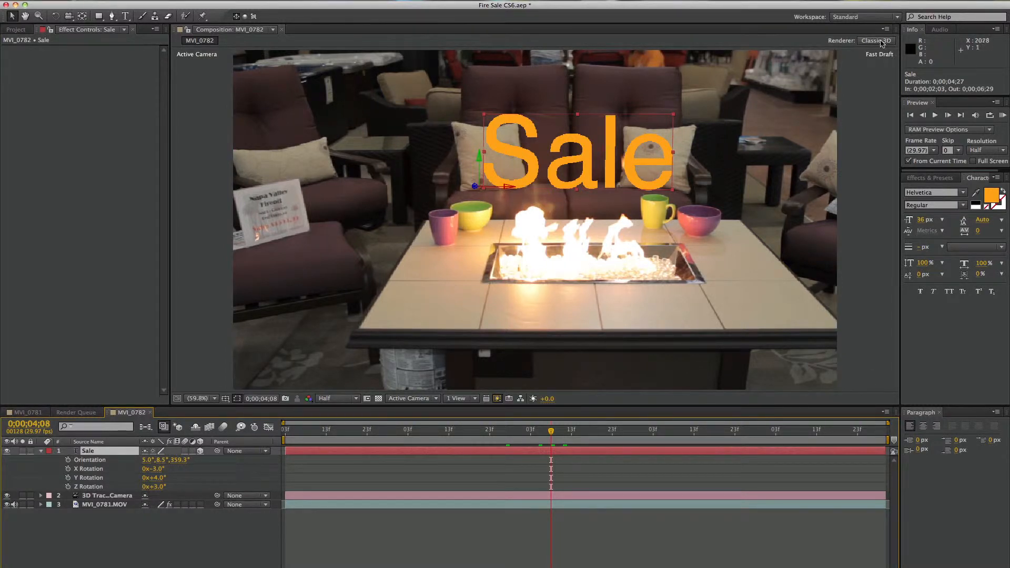
Switch the MVI_0782 composition's renderer from Classic 3D to Ray-traced 3D and accept the renderer notice
{"action": "left_click", "coordinate": [880, 41]}
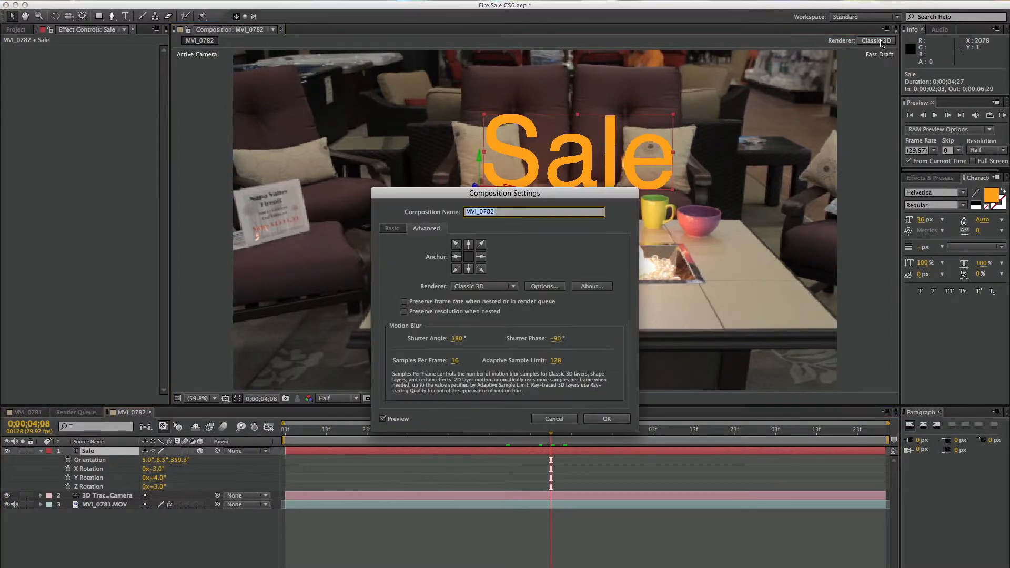
{"action": "left_click", "coordinate": [490, 290]}
{"action": "left_click", "coordinate": [495, 309]}
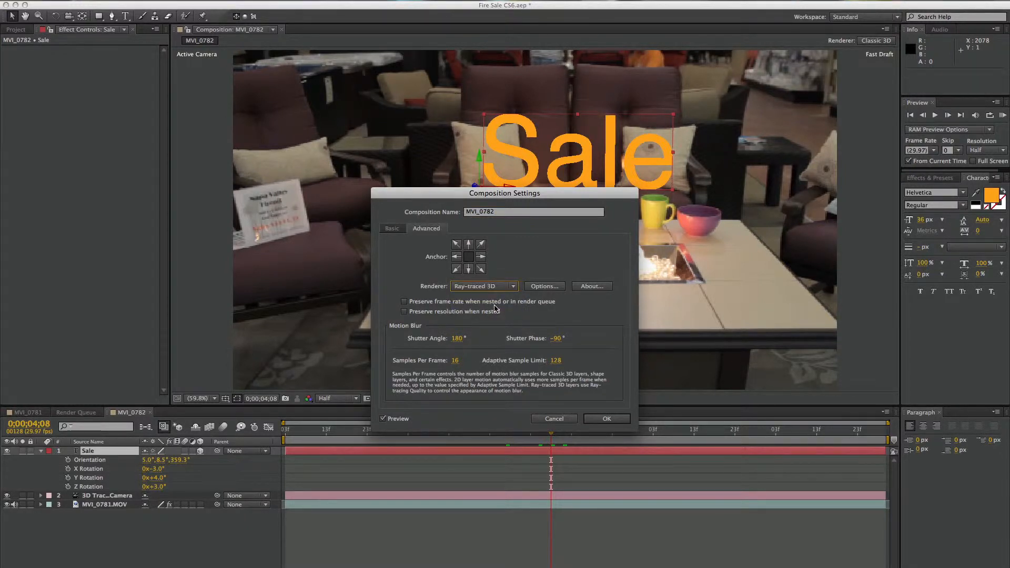
{"action": "left_click", "coordinate": [606, 419]}
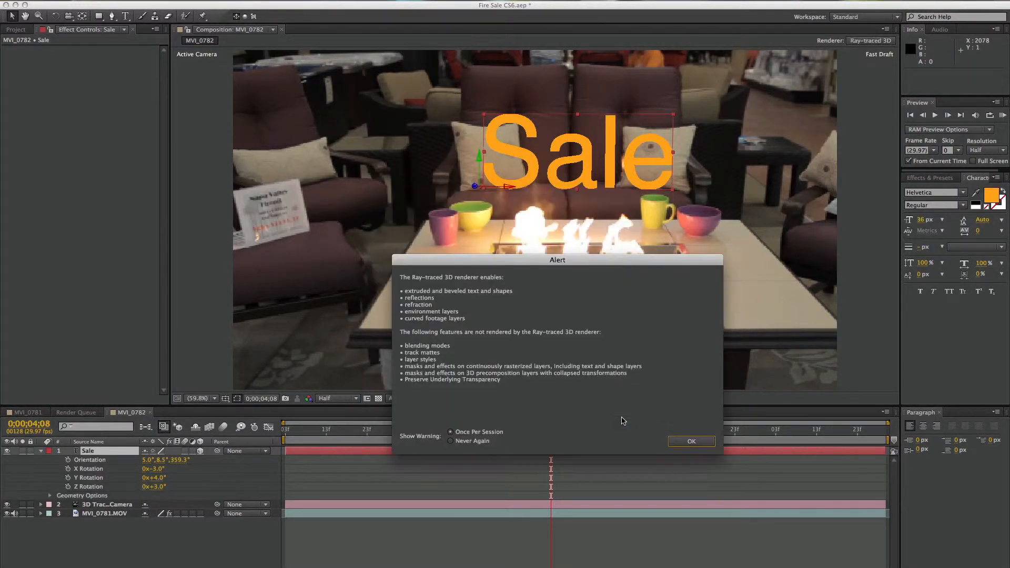
{"action": "left_click", "coordinate": [704, 441]}
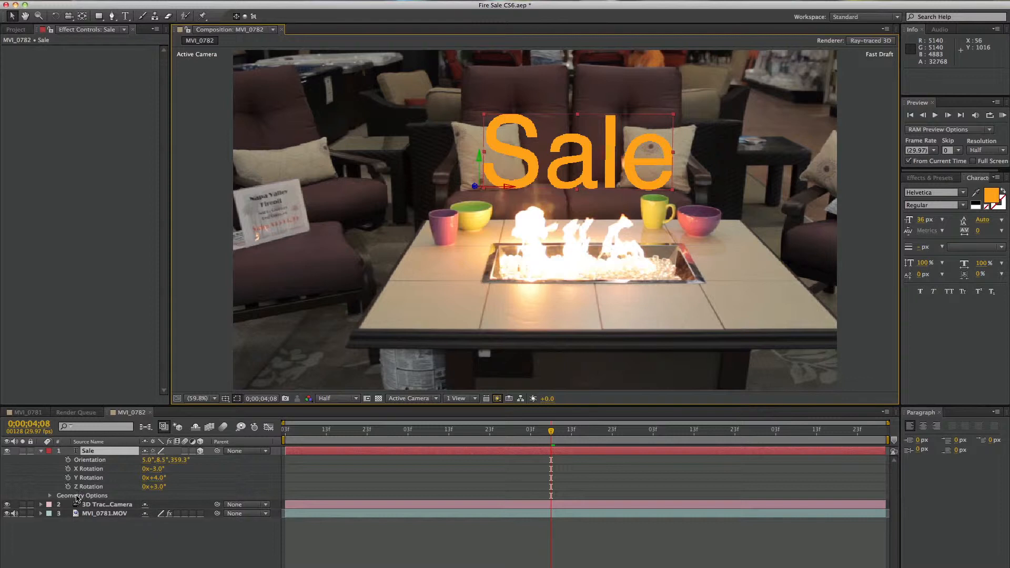
Set the Sale text layer's Extrusion Depth to 10 in its Geometry Options
{"action": "left_click", "coordinate": [50, 496]}
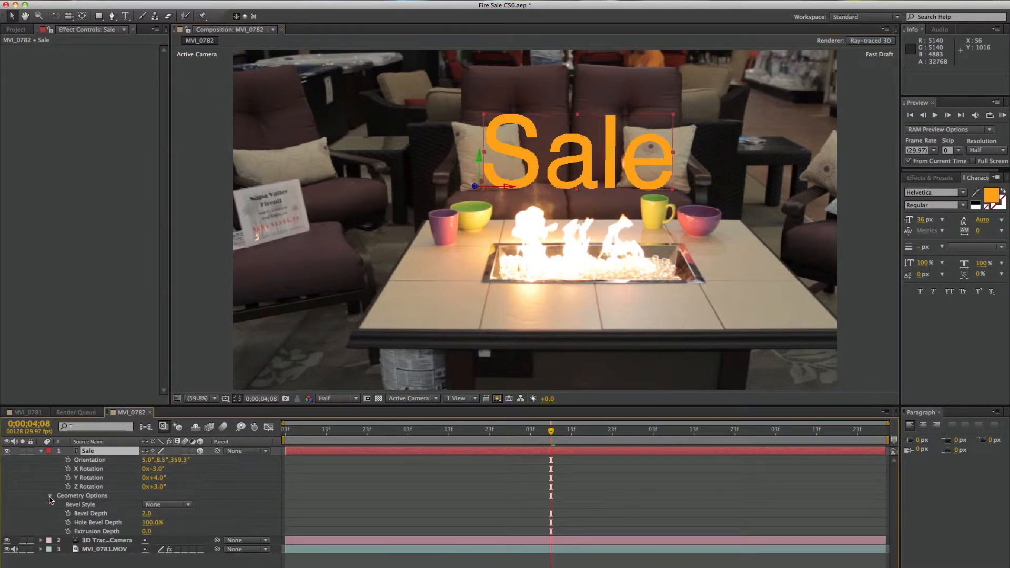
{"action": "left_click", "coordinate": [146, 532]}
{"action": "type", "text": "10"}
{"action": "key", "text": "Return"}
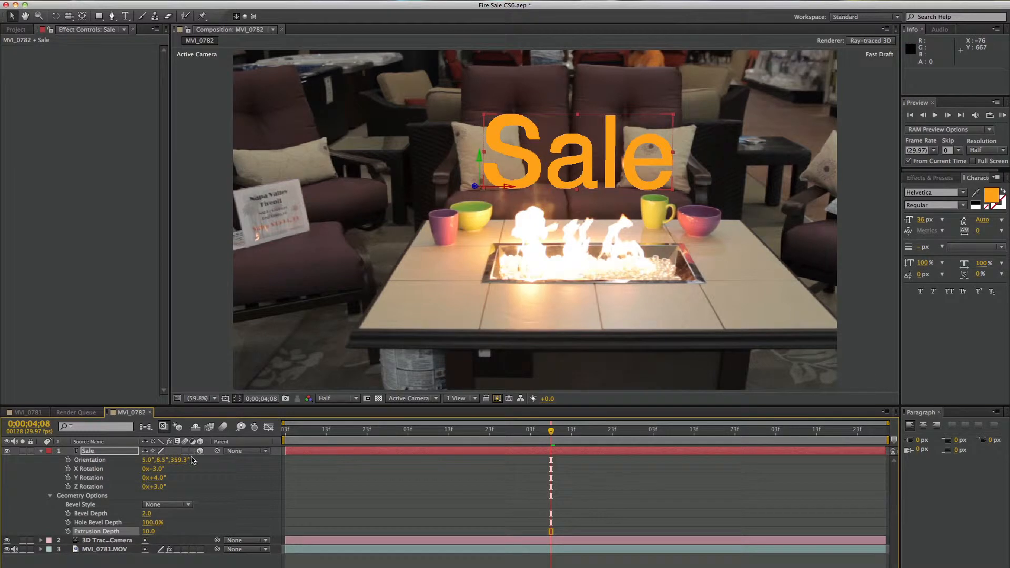
Add a text animator for the side RGB color to the Sale layer
{"action": "left_click", "coordinate": [41, 451]}
{"action": "left_click", "coordinate": [41, 451]}
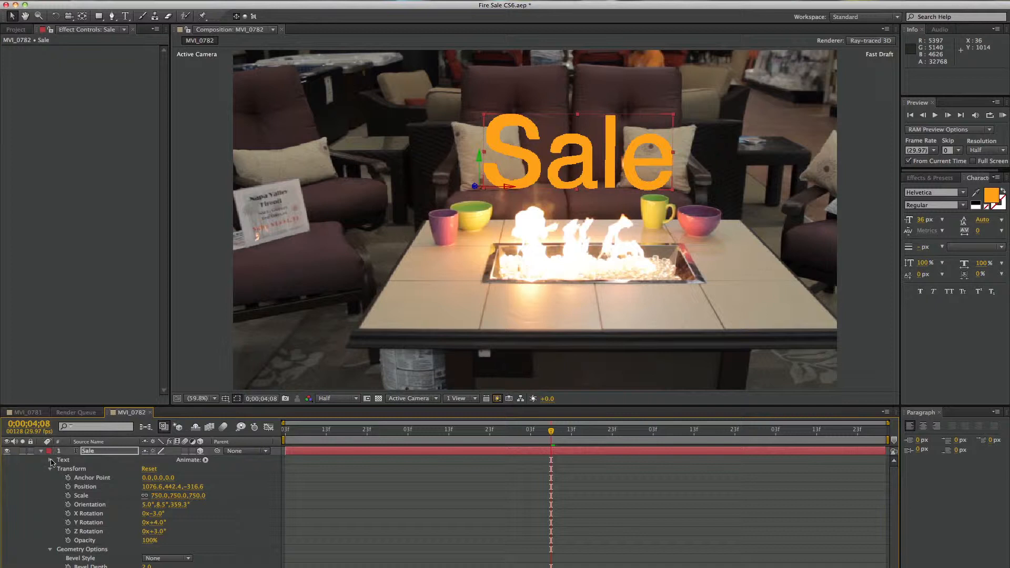
{"action": "left_click", "coordinate": [205, 460]}
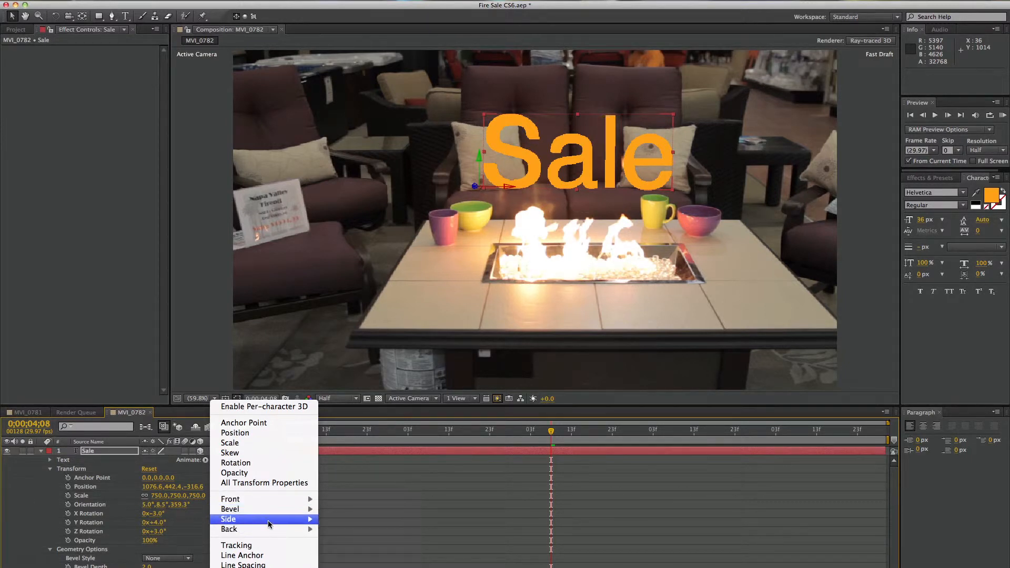
{"action": "mouse_move", "coordinate": [268, 523]}
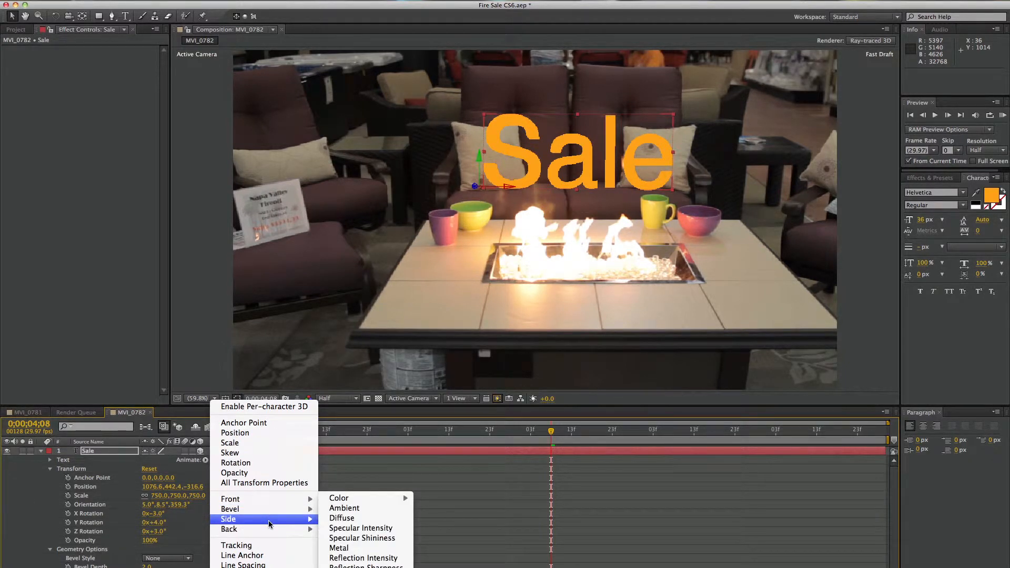
{"action": "mouse_move", "coordinate": [349, 503]}
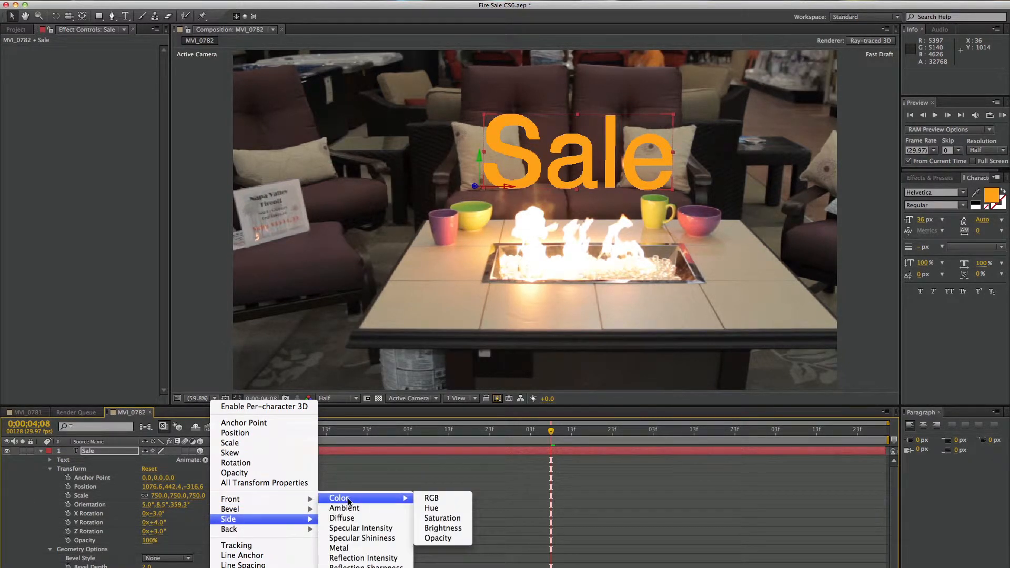
{"action": "left_click", "coordinate": [466, 499]}
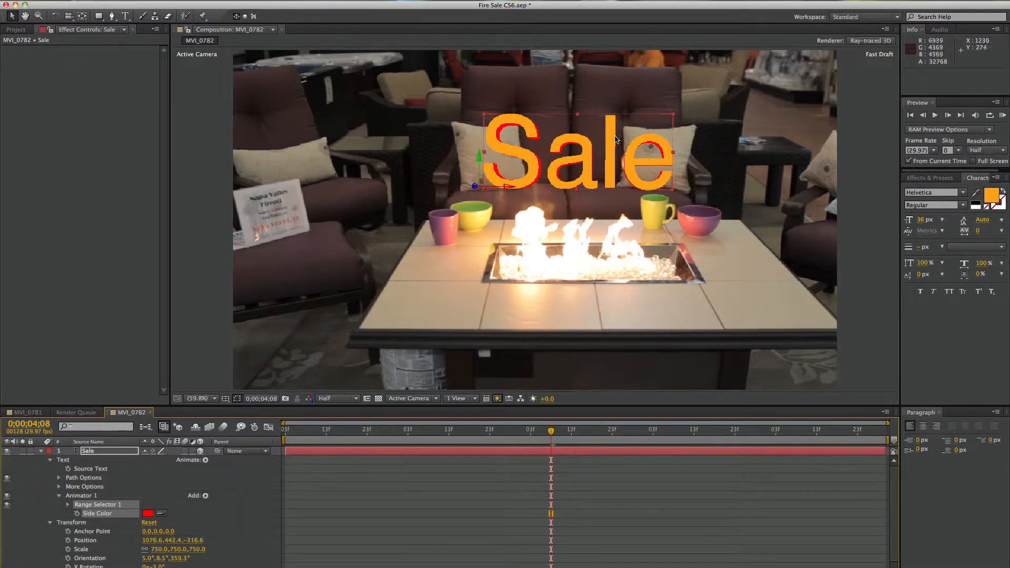
Sample the text's orange for the Side Color, darken it to C47A0F, and check the extrusion at 0;00;04;16
{"action": "left_click", "coordinate": [161, 514]}
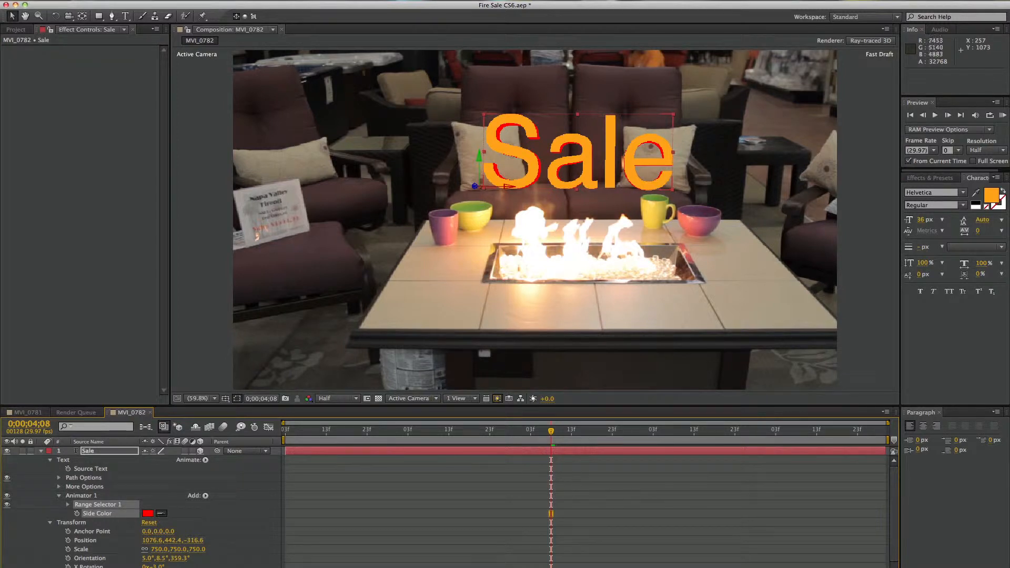
{"action": "left_click", "coordinate": [502, 144]}
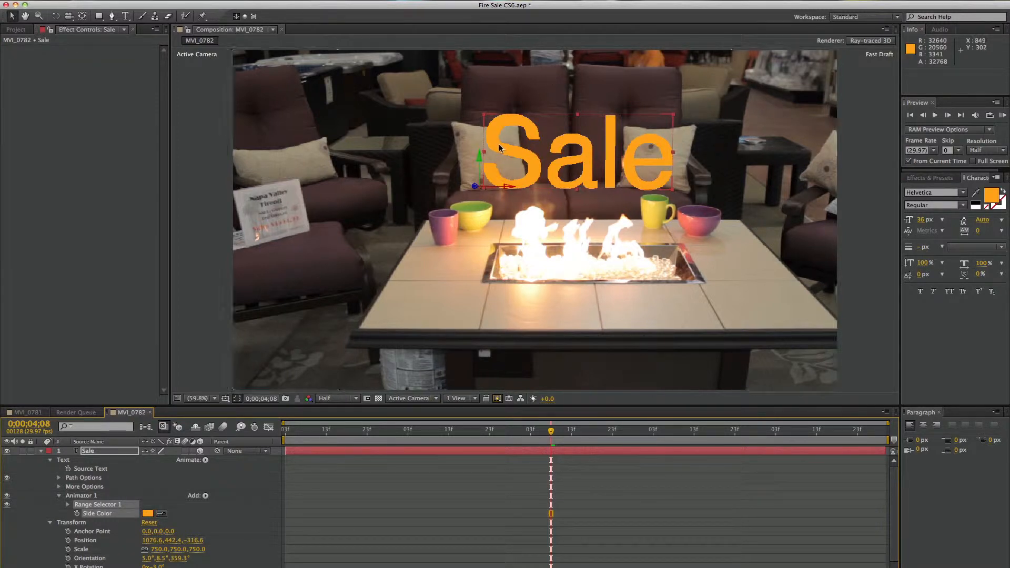
{"action": "left_click", "coordinate": [147, 514]}
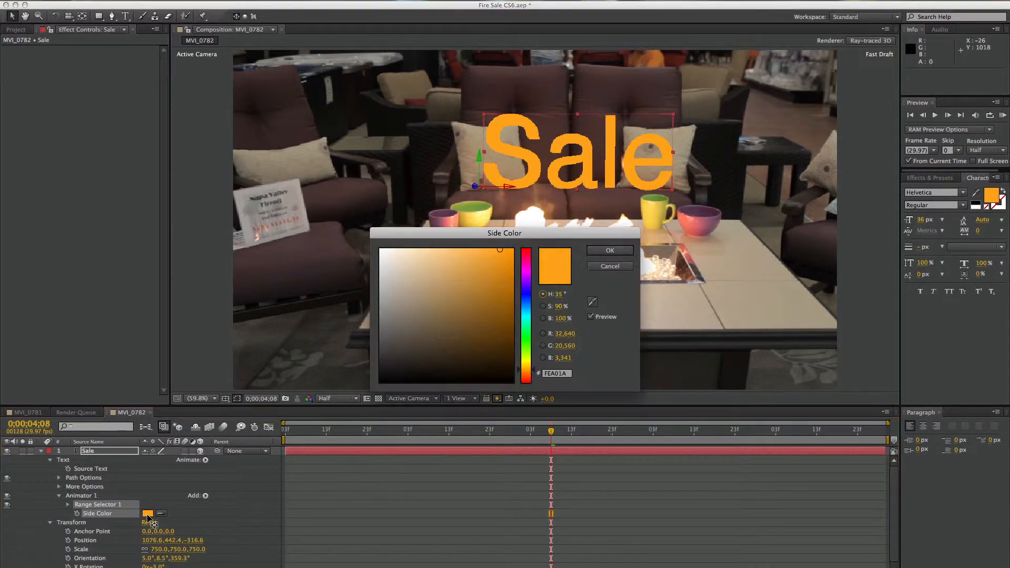
{"action": "left_click_drag", "start_coordinate": [501, 252], "coordinate": [504, 280]}
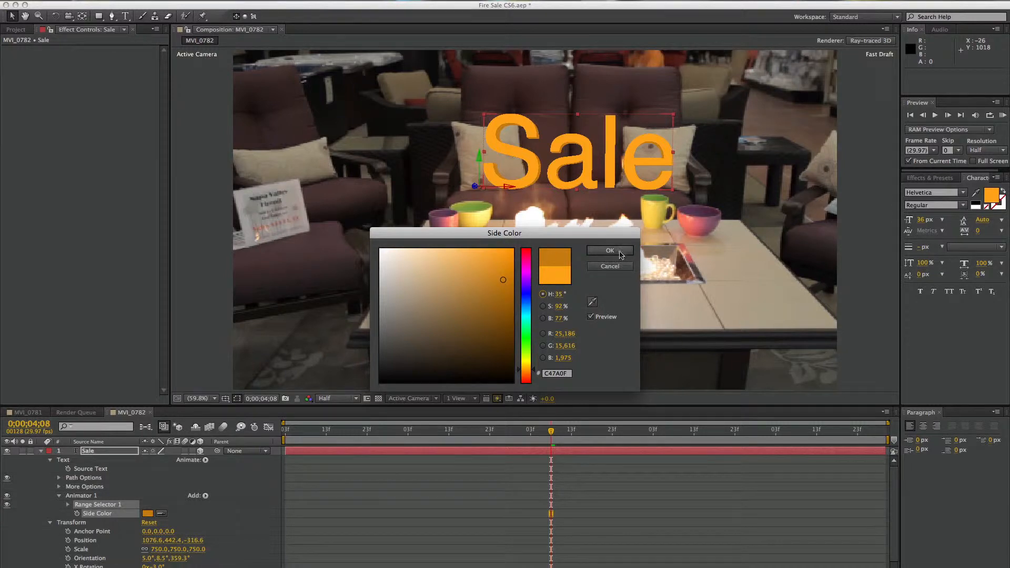
{"action": "left_click", "coordinate": [611, 251]}
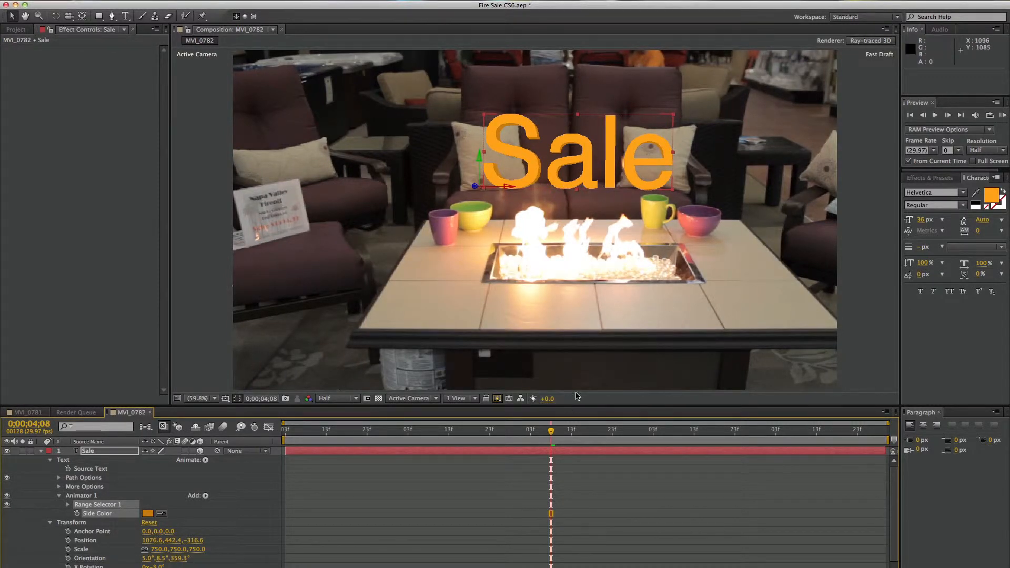
{"action": "left_click_drag", "start_coordinate": [551, 436], "coordinate": [583, 438]}
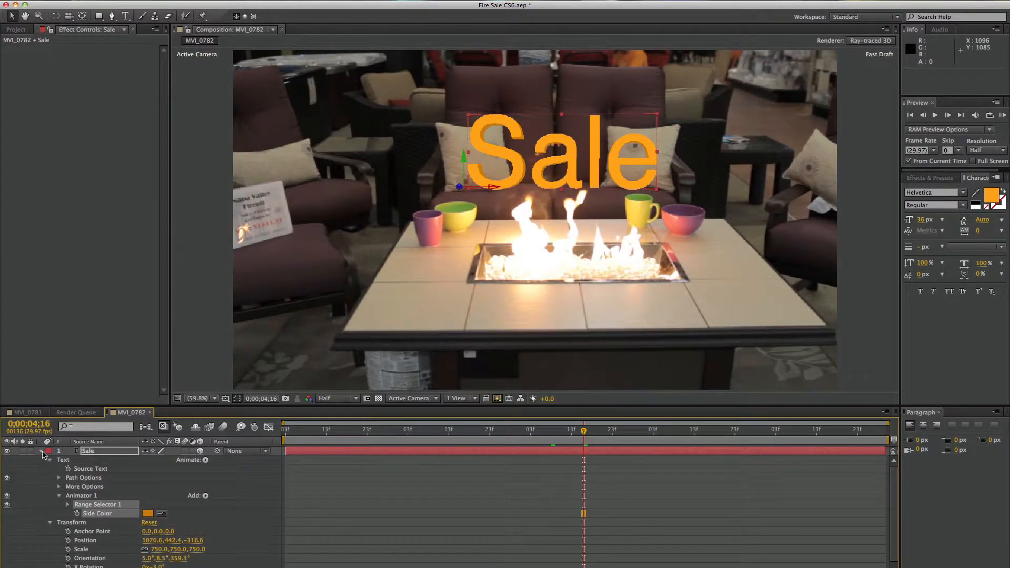
{"action": "left_click", "coordinate": [42, 453]}
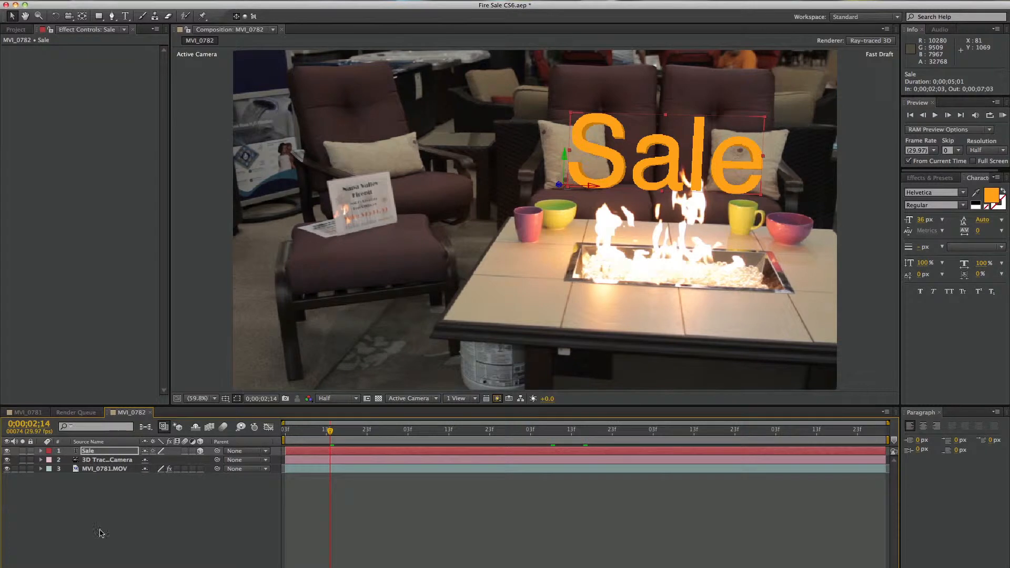
Hide the MVI_0781.MOV footage layer and add the MVI_0782 composition to the render queue
{"action": "key", "text": "F4"}
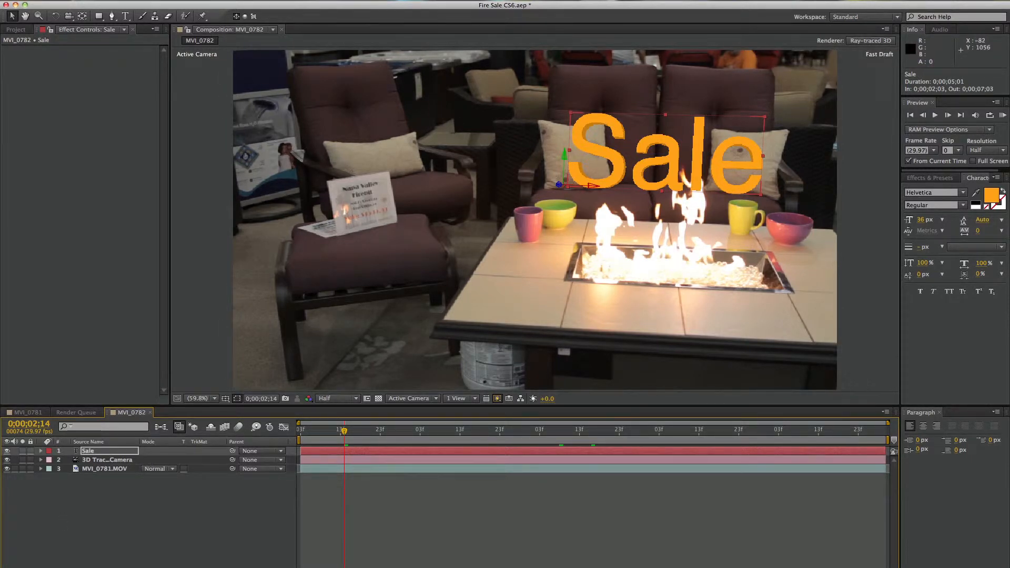
{"action": "left_click", "coordinate": [166, 551]}
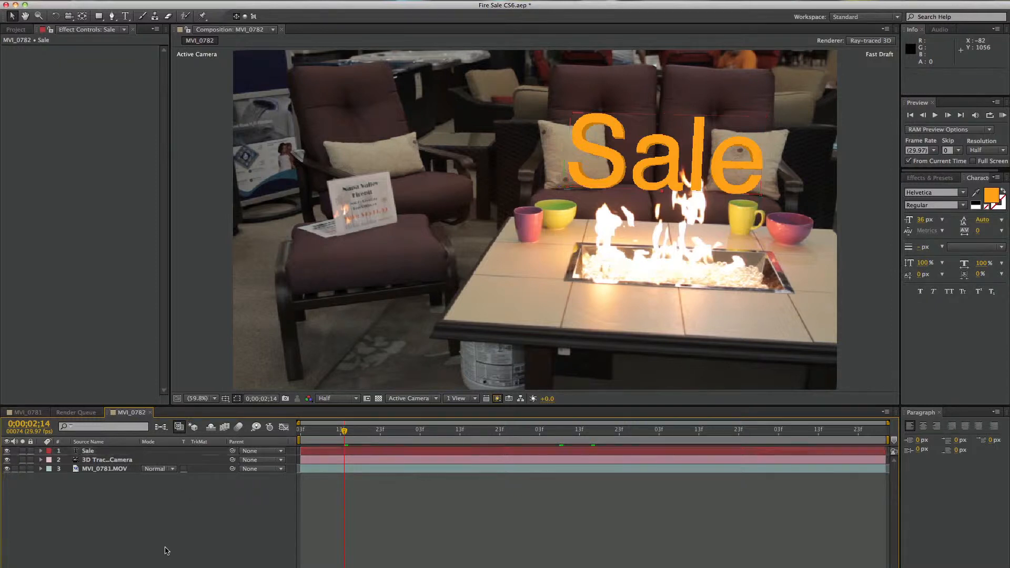
{"action": "key", "text": "F4"}
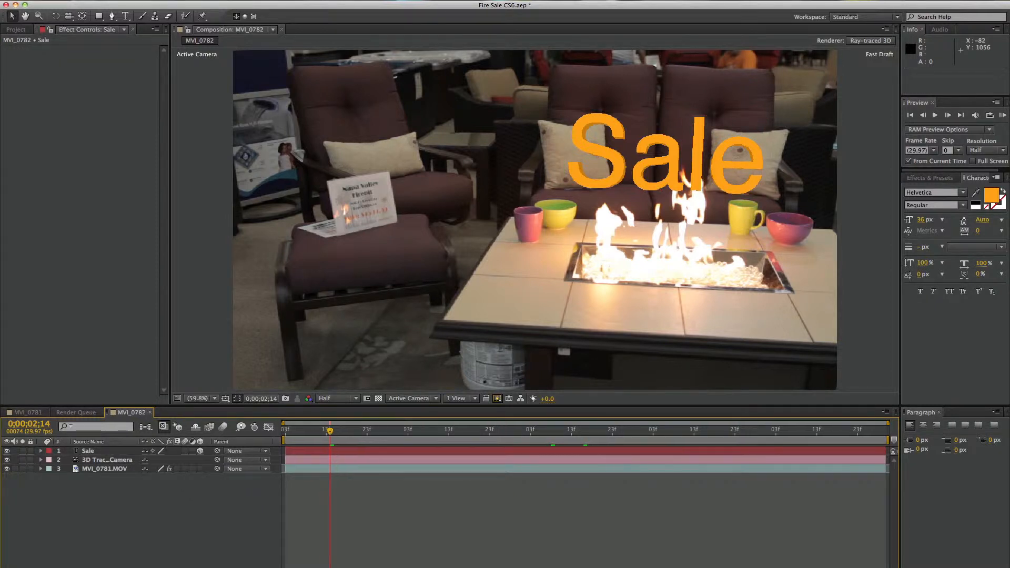
{"action": "left_click", "coordinate": [8, 469]}
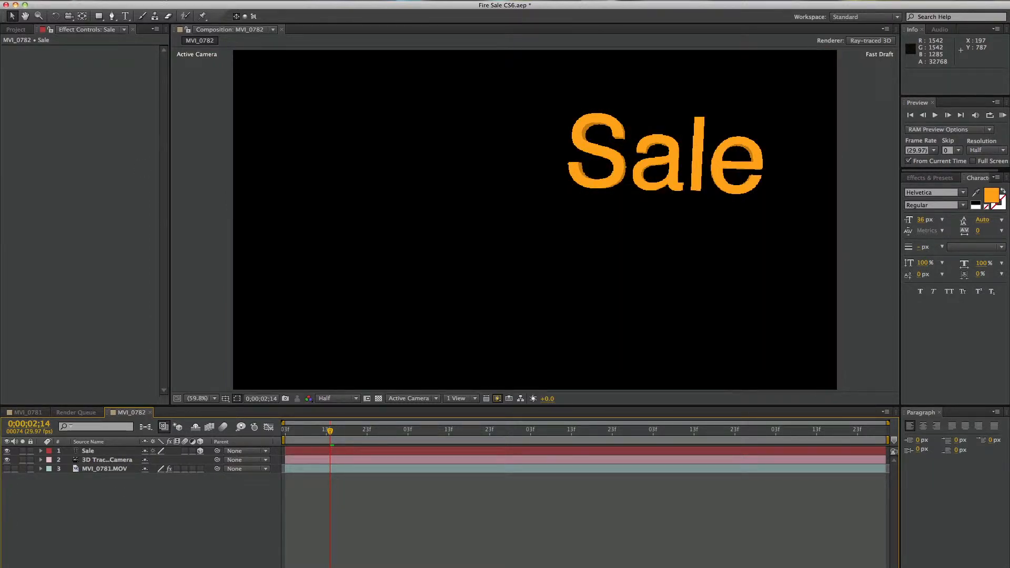
{"action": "left_click", "coordinate": [167, 0]}
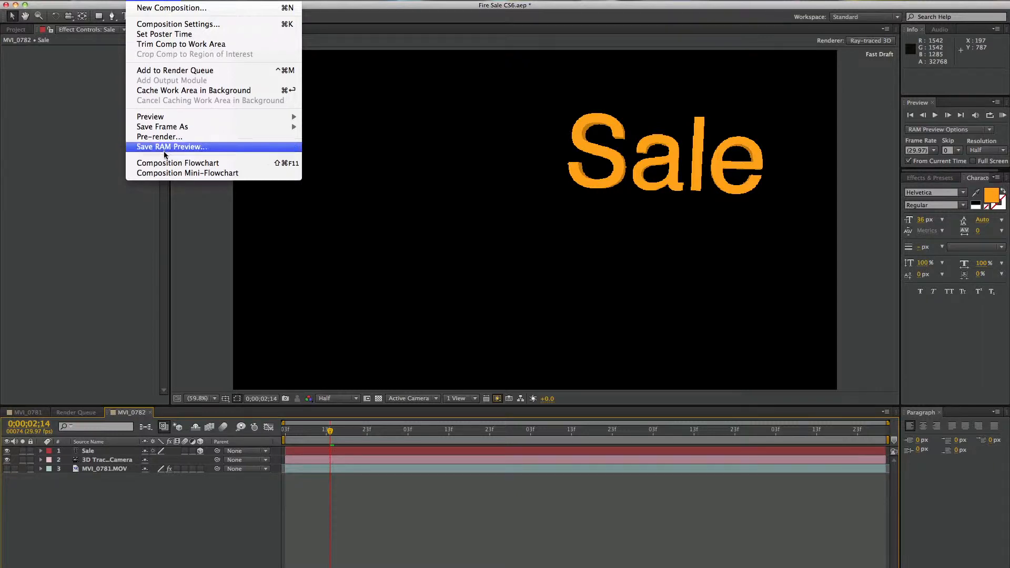
{"action": "left_click", "coordinate": [179, 72]}
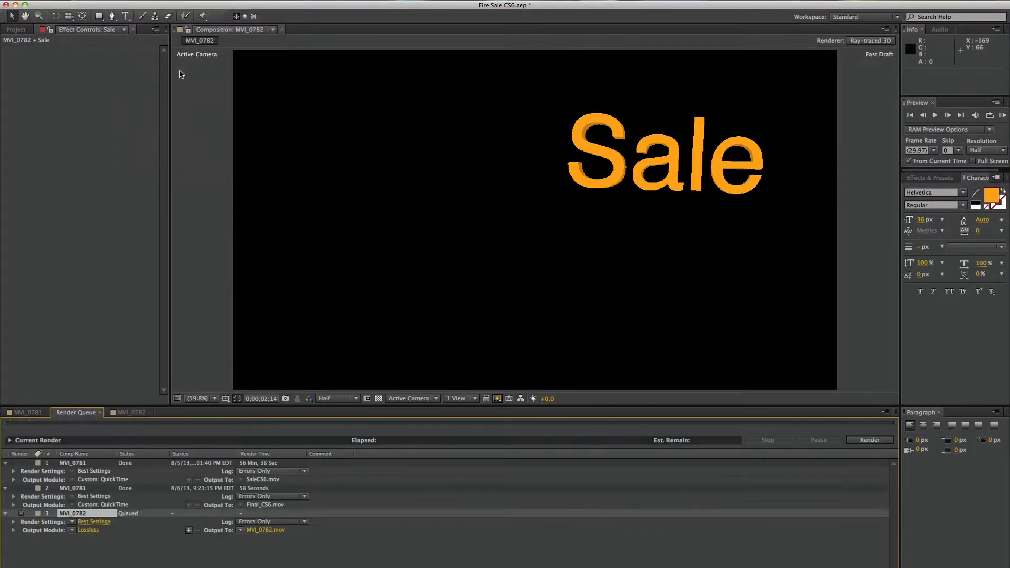
Set the MVI_0782 output module to QuickTime with the Animation codec and RGB + Alpha channels
{"action": "left_click", "coordinate": [88, 530]}
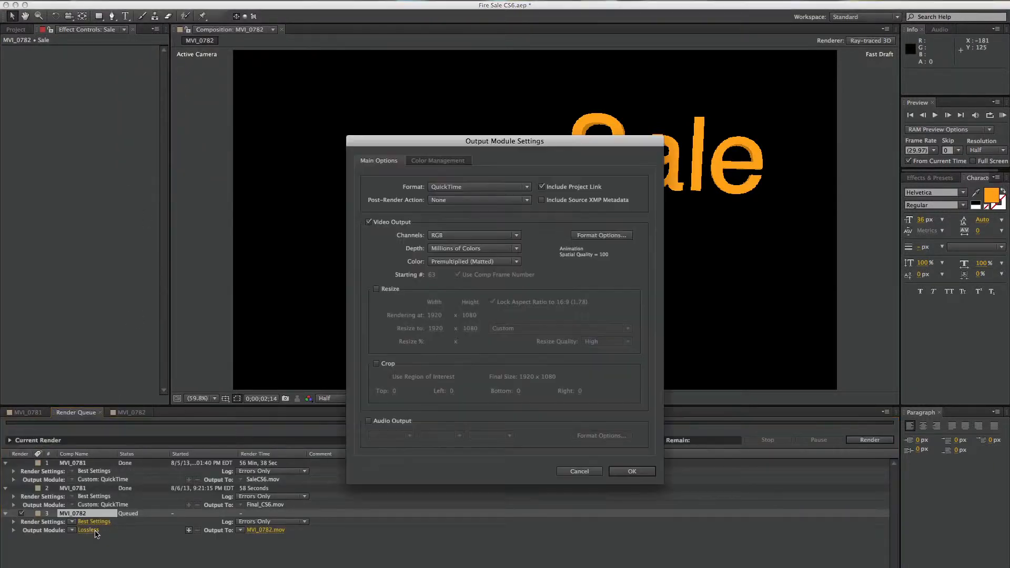
{"action": "left_click", "coordinate": [601, 237]}
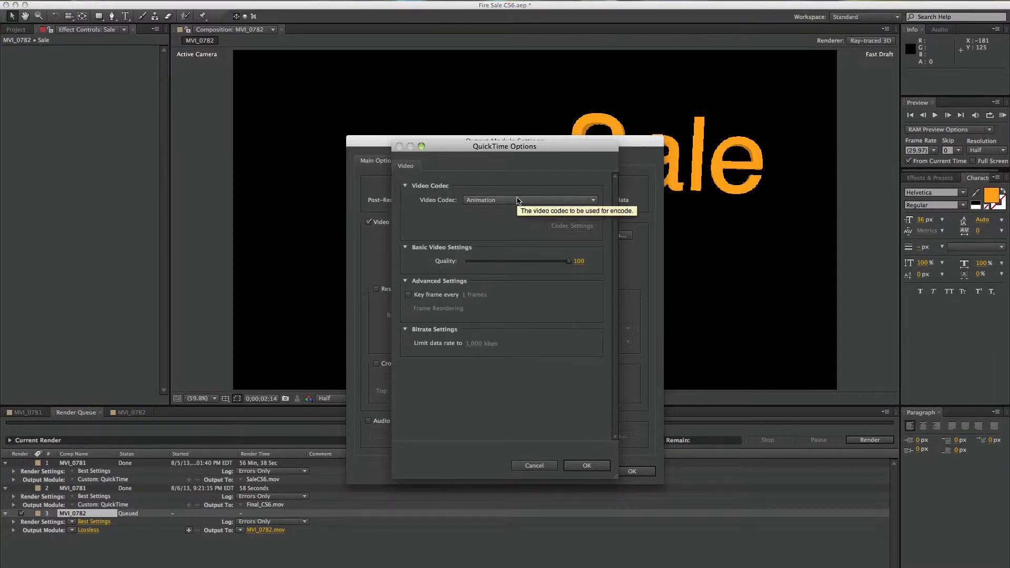
{"action": "left_click", "coordinate": [577, 466]}
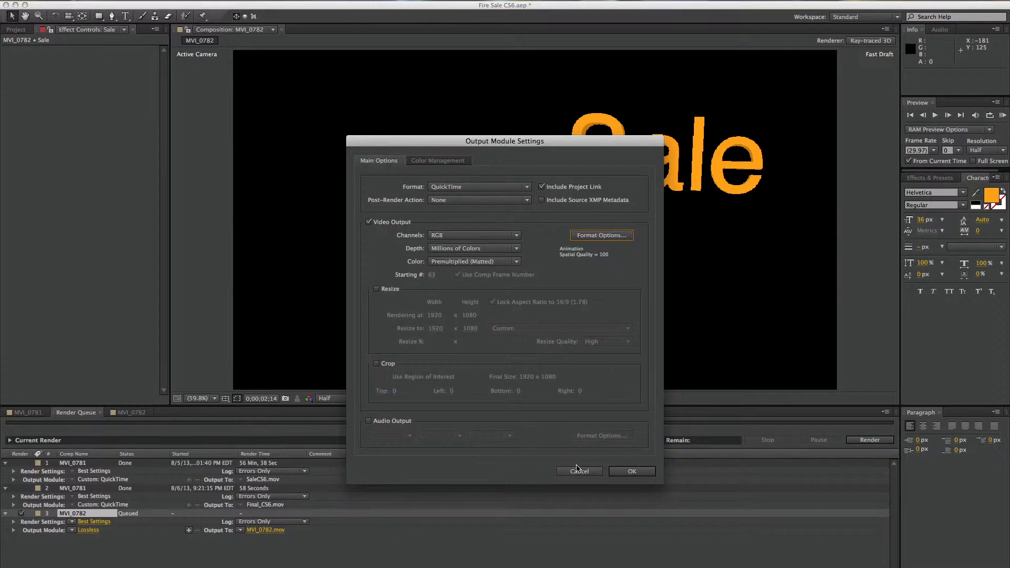
{"action": "left_click", "coordinate": [495, 235]}
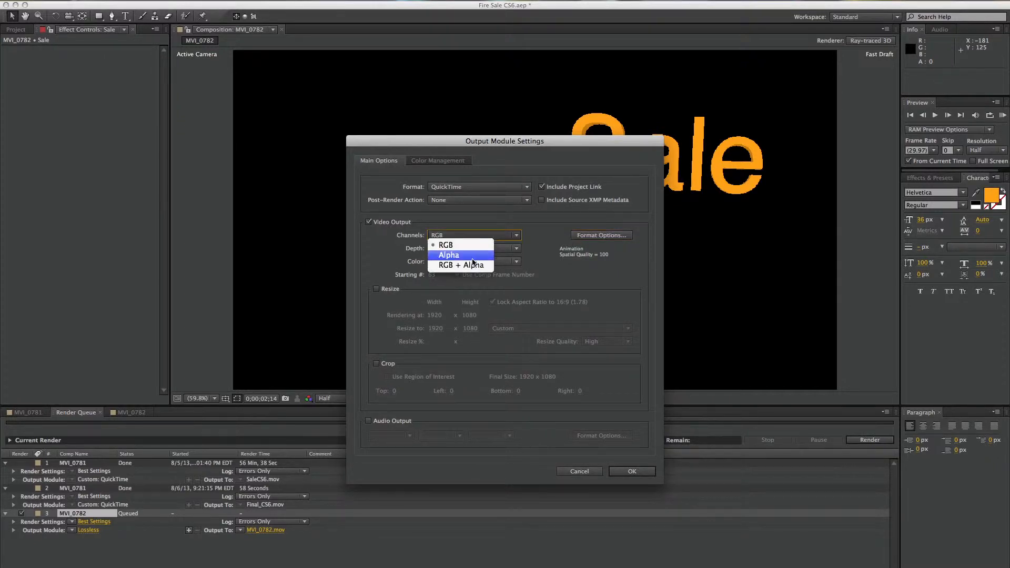
{"action": "left_click", "coordinate": [466, 265]}
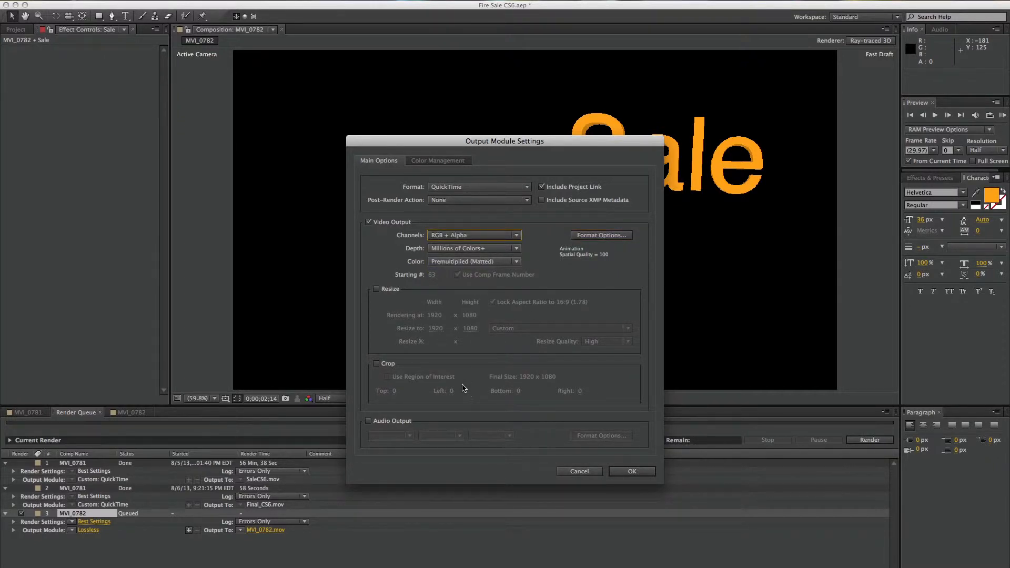
{"action": "left_click", "coordinate": [631, 472]}
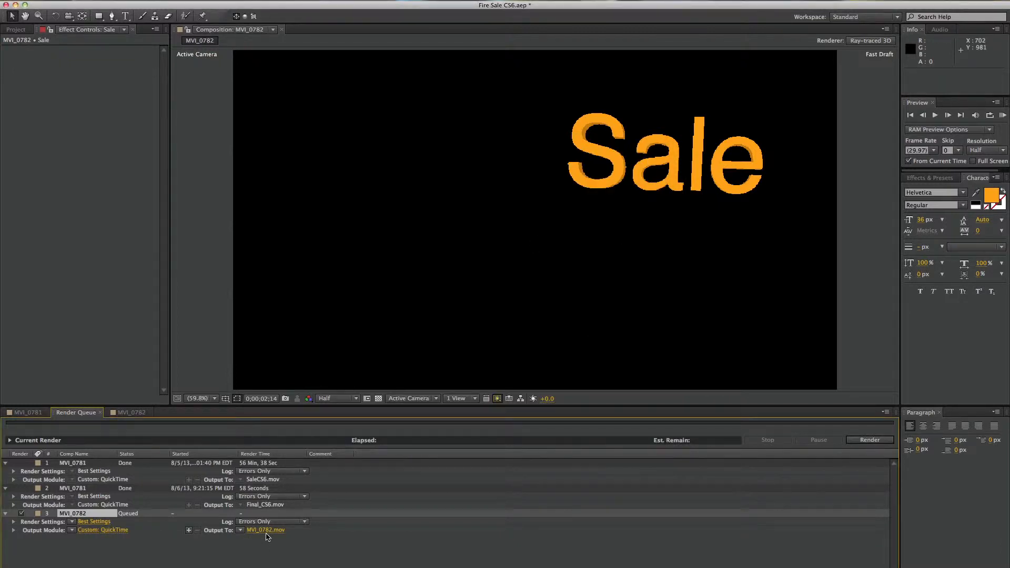
Save the output movie as MVI_0782 in the Fire Sale folder and start the render
{"action": "left_click", "coordinate": [266, 531]}
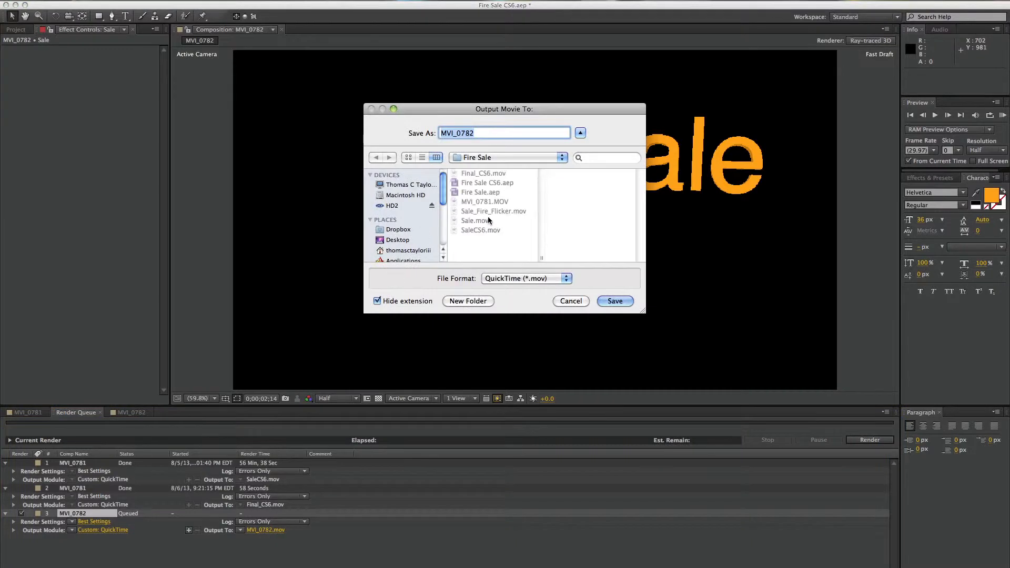
{"action": "left_click", "coordinate": [622, 300]}
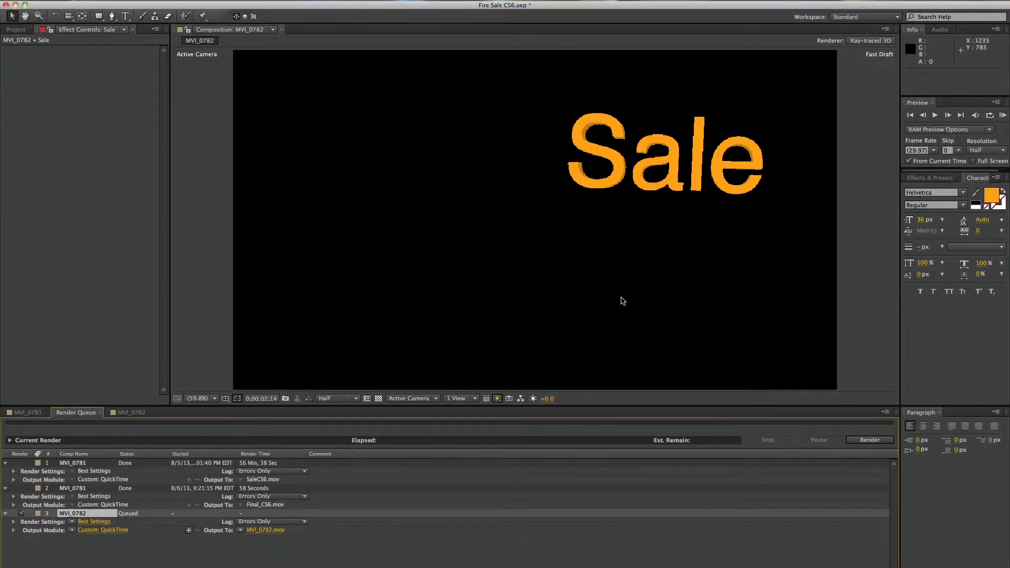
{"action": "left_click", "coordinate": [878, 441]}
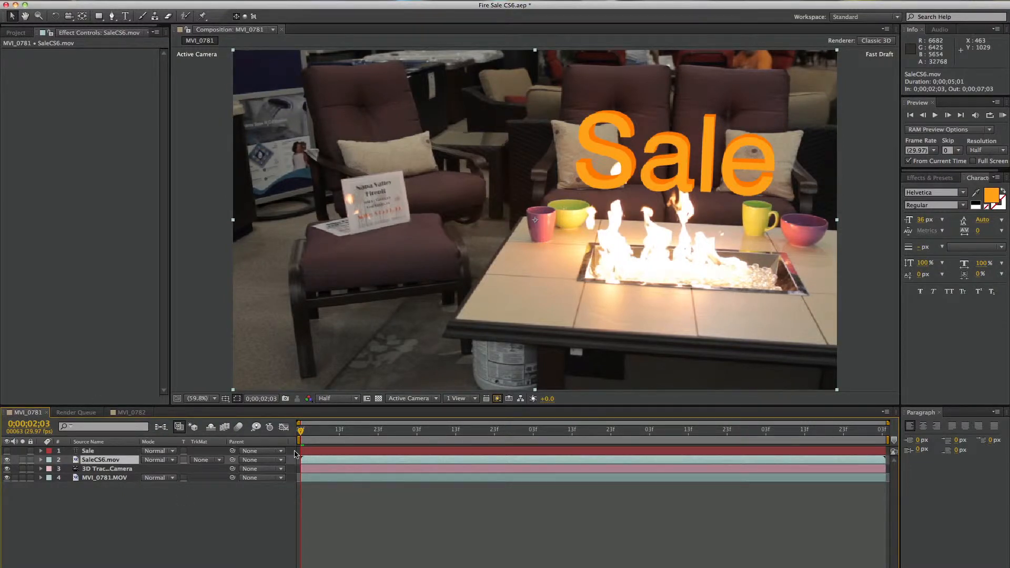
Add a white point light at 100% intensity to the MVI_0781 composition, with no falloff and no shadows
{"action": "left_click_drag", "start_coordinate": [301, 431], "coordinate": [721, 430]}
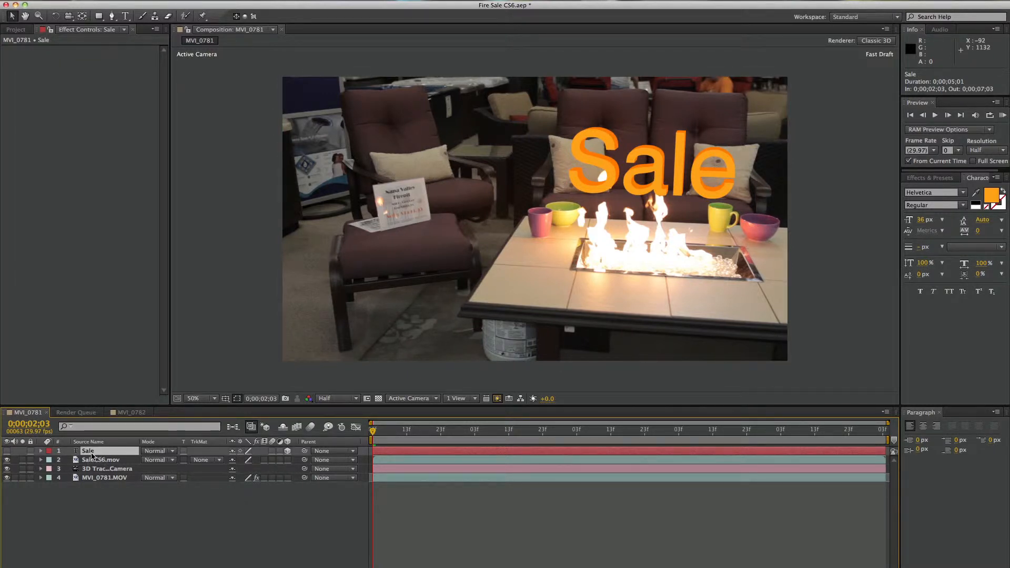
{"action": "left_click", "coordinate": [194, 0]}
{"action": "mouse_move", "coordinate": [225, 0]}
{"action": "mouse_move", "coordinate": [193, 2]}
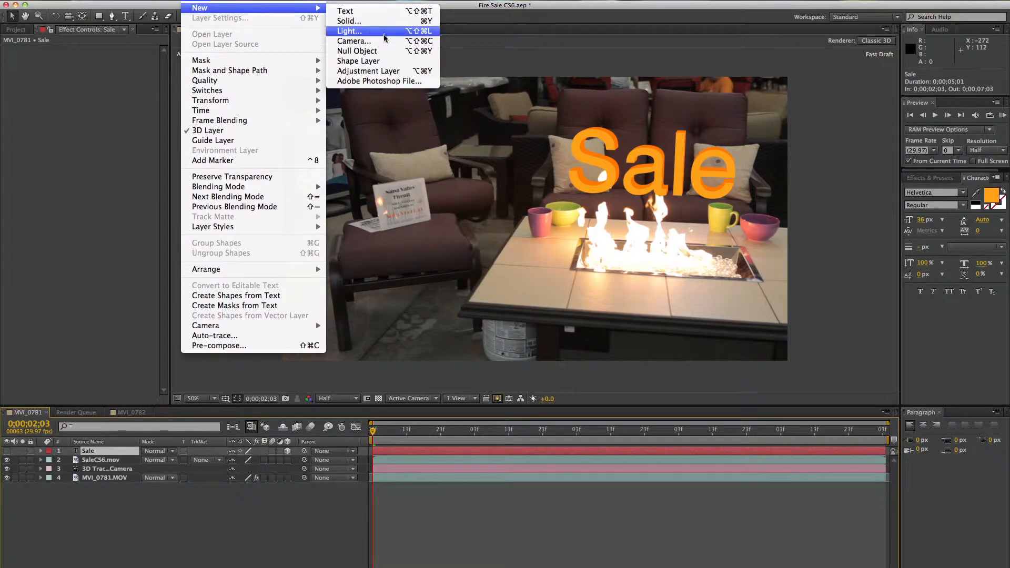
{"action": "left_click", "coordinate": [350, 31]}
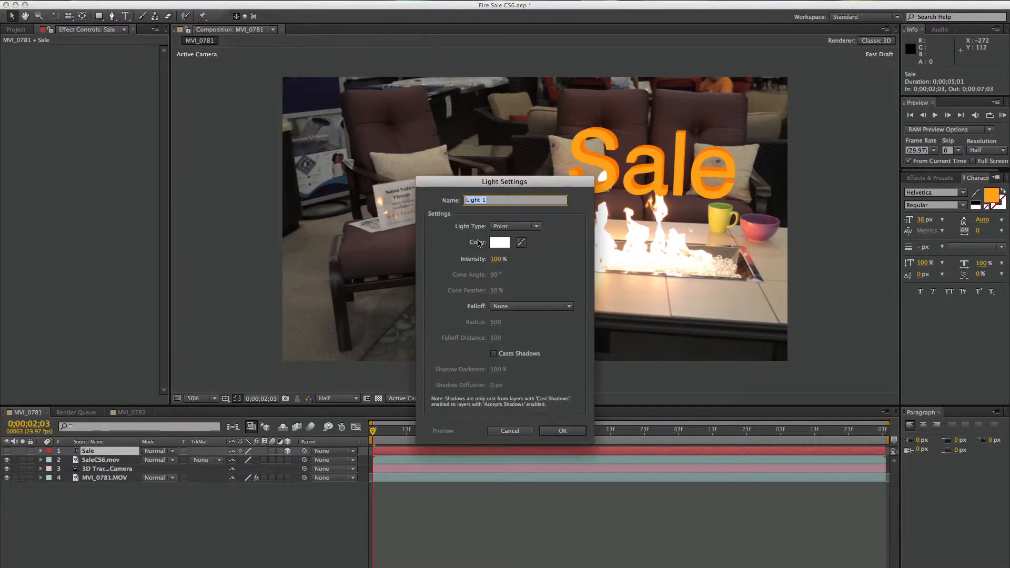
{"action": "left_click", "coordinate": [562, 431]}
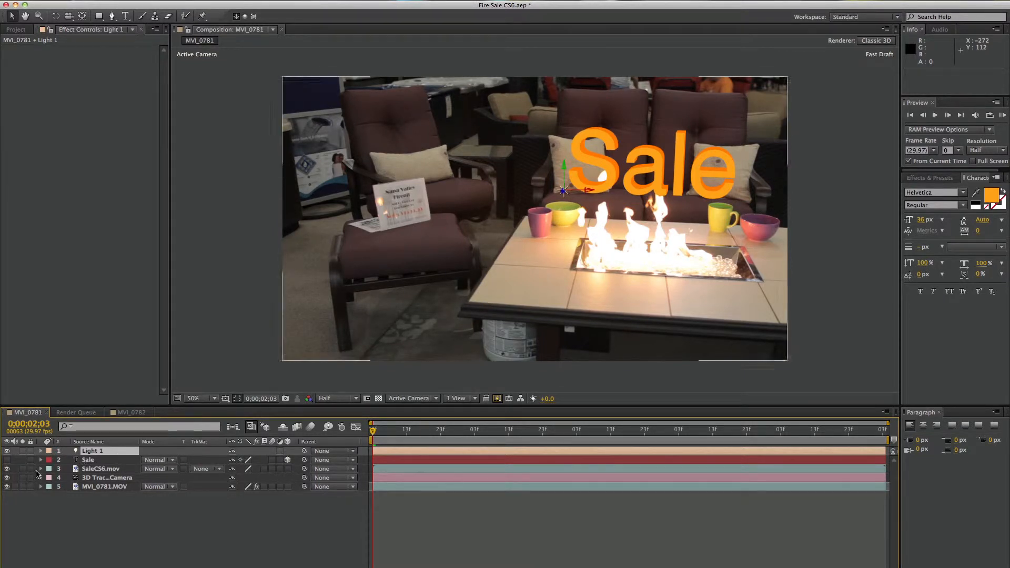
Move Light 1 up and across onto the letter S, to about 1100, 402, -666.7
{"action": "left_click_drag", "start_coordinate": [585, 189], "coordinate": [593, 188]}
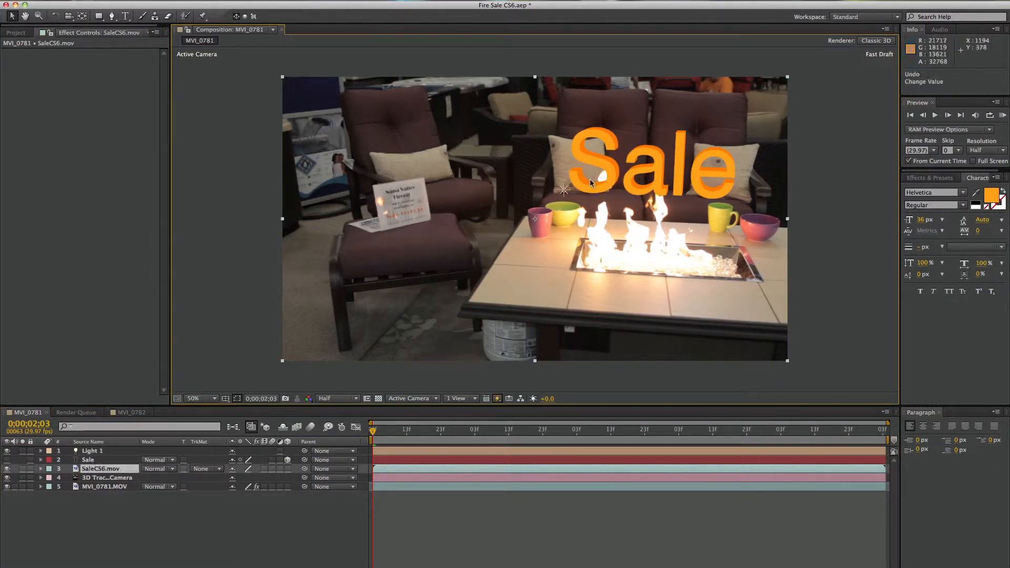
{"action": "key", "text": "super+z"}
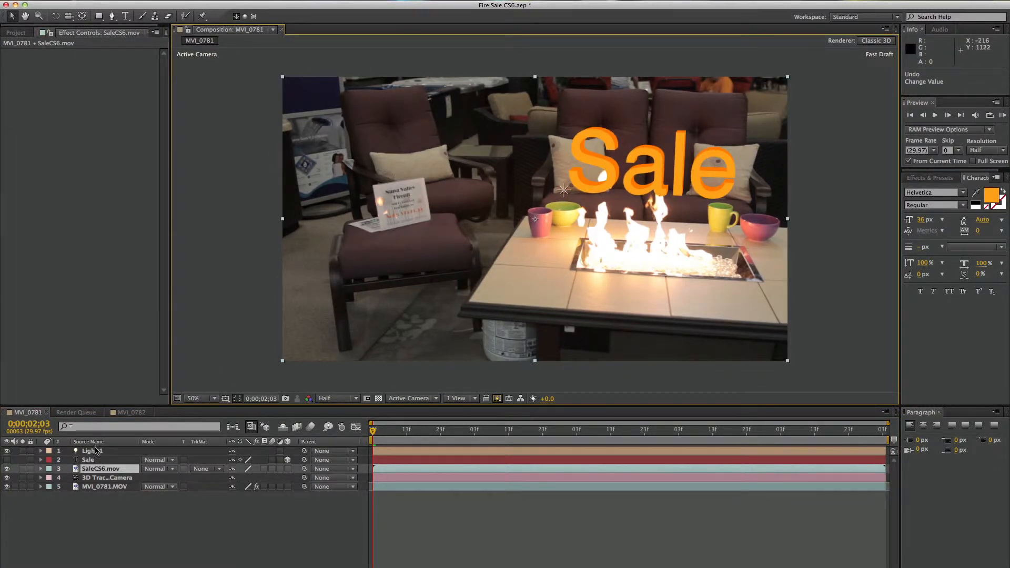
{"action": "left_click", "coordinate": [92, 451]}
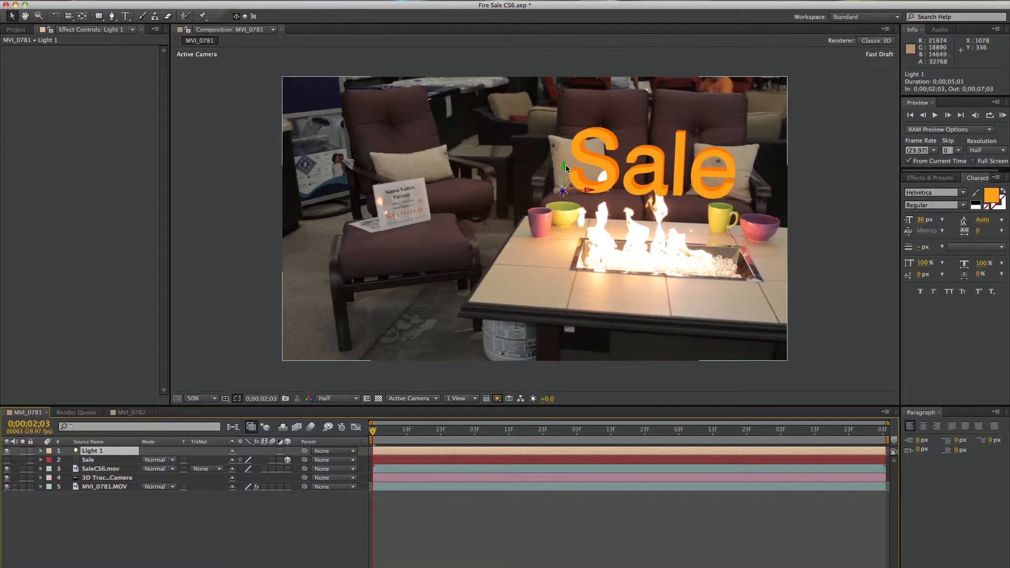
{"action": "left_click_drag", "start_coordinate": [565, 166], "coordinate": [606, 173]}
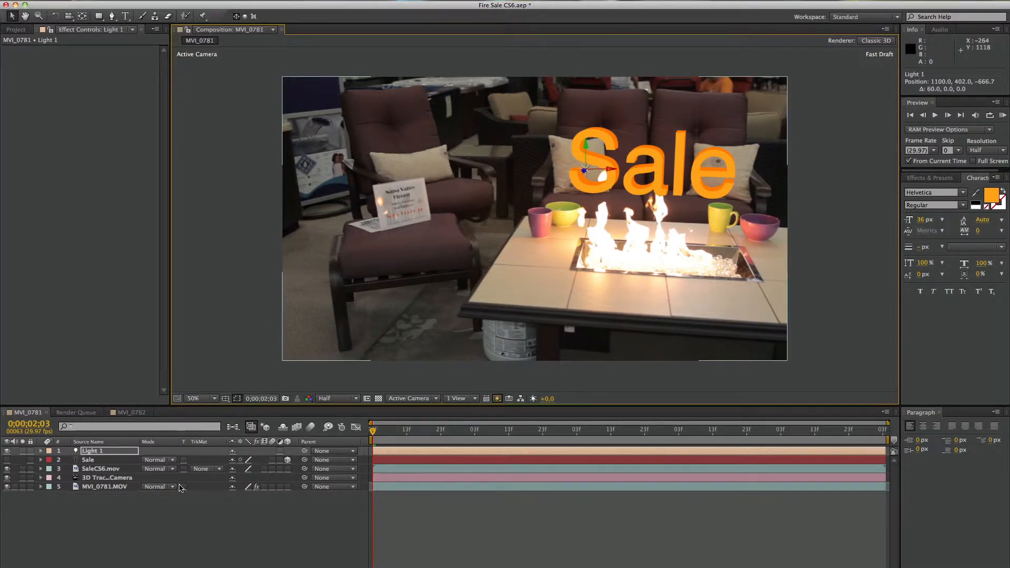
Show the Sale text layer and bring Light 1 forward in front of the S, to about 1040, 440, -1208.9
{"action": "left_click", "coordinate": [90, 461]}
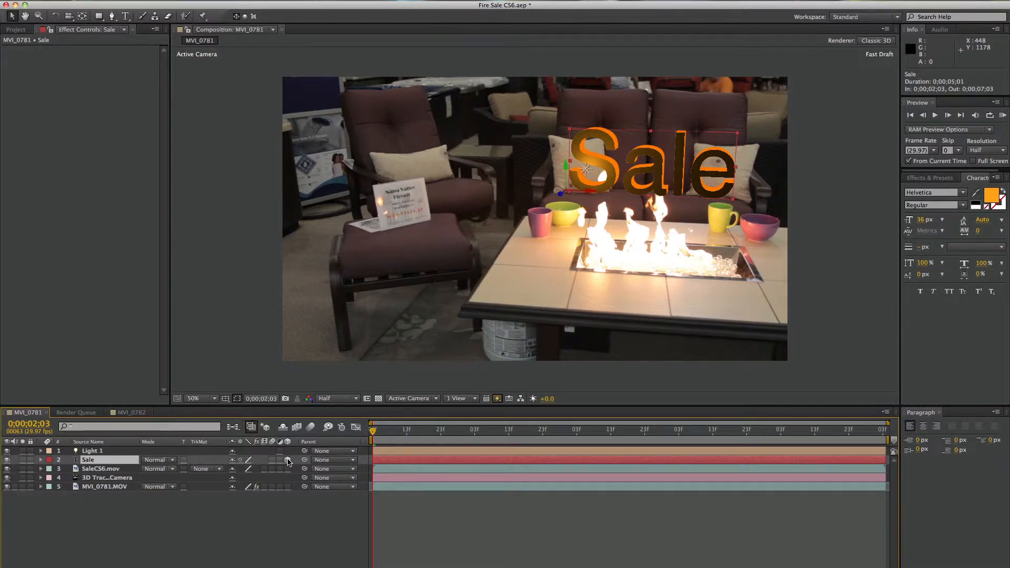
{"action": "left_click_drag", "start_coordinate": [593, 193], "coordinate": [595, 194]}
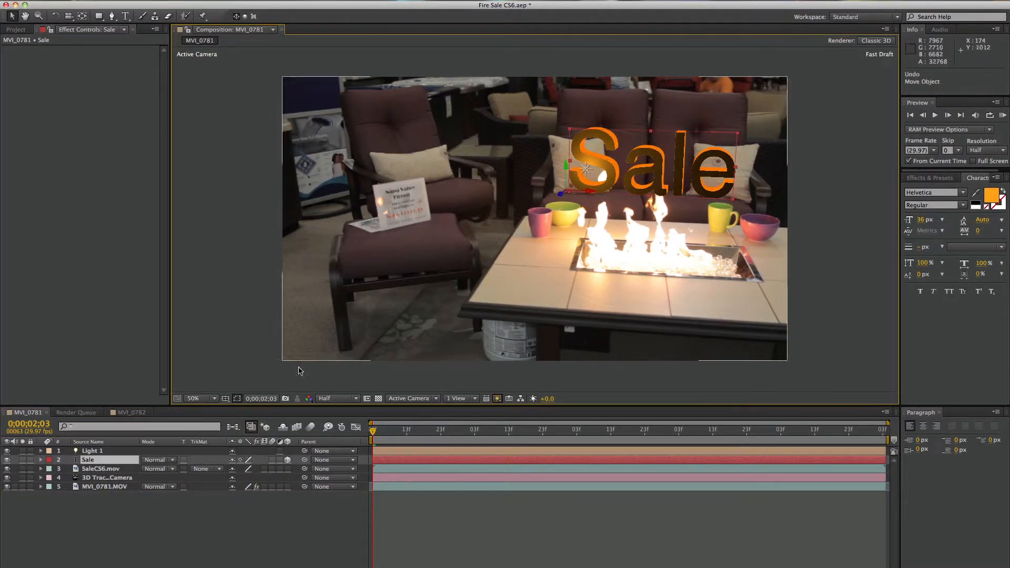
{"action": "left_click", "coordinate": [103, 451]}
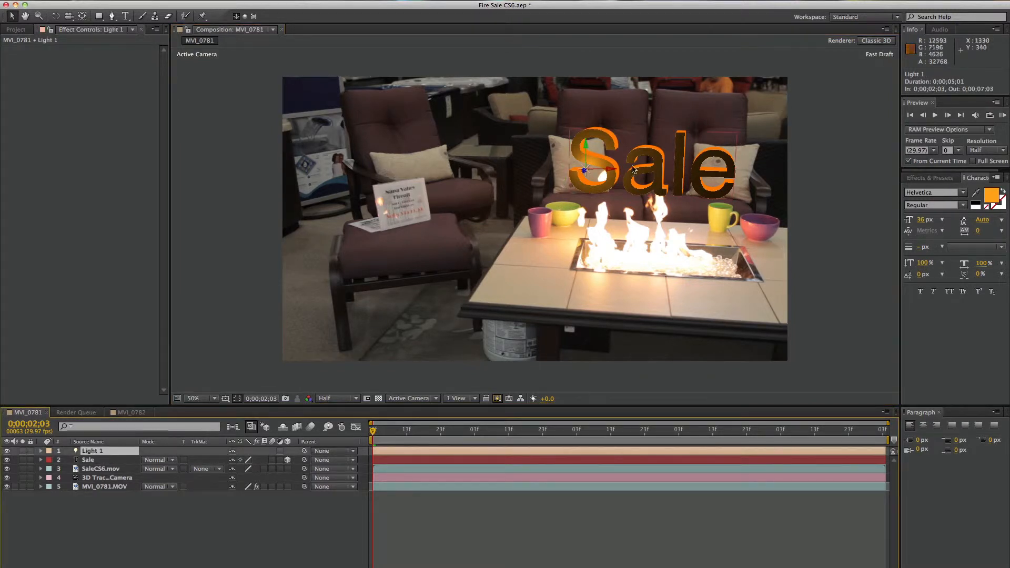
{"action": "left_click_drag", "start_coordinate": [586, 174], "coordinate": [771, 137]}
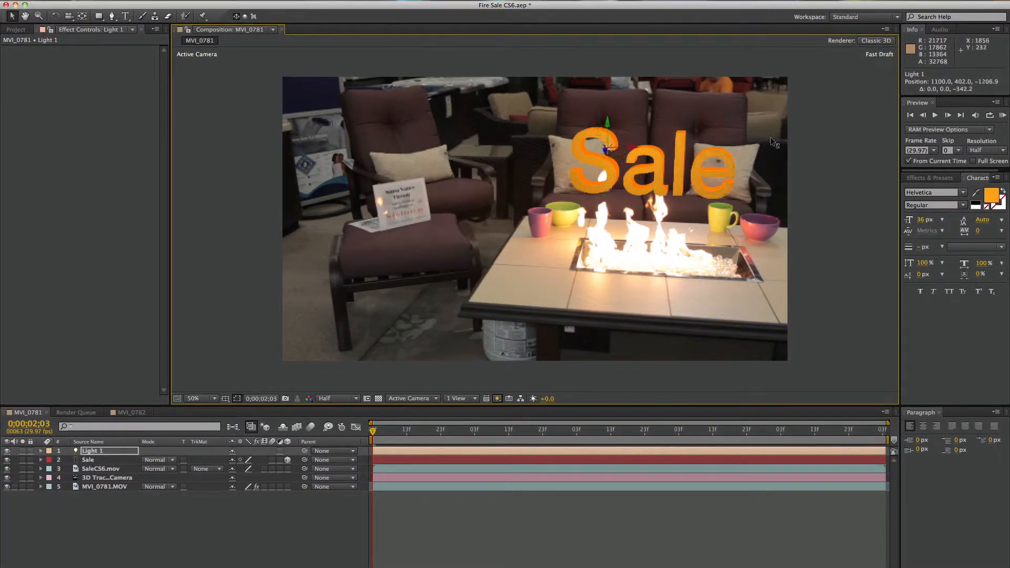
{"action": "left_click_drag", "start_coordinate": [608, 121], "coordinate": [603, 167]}
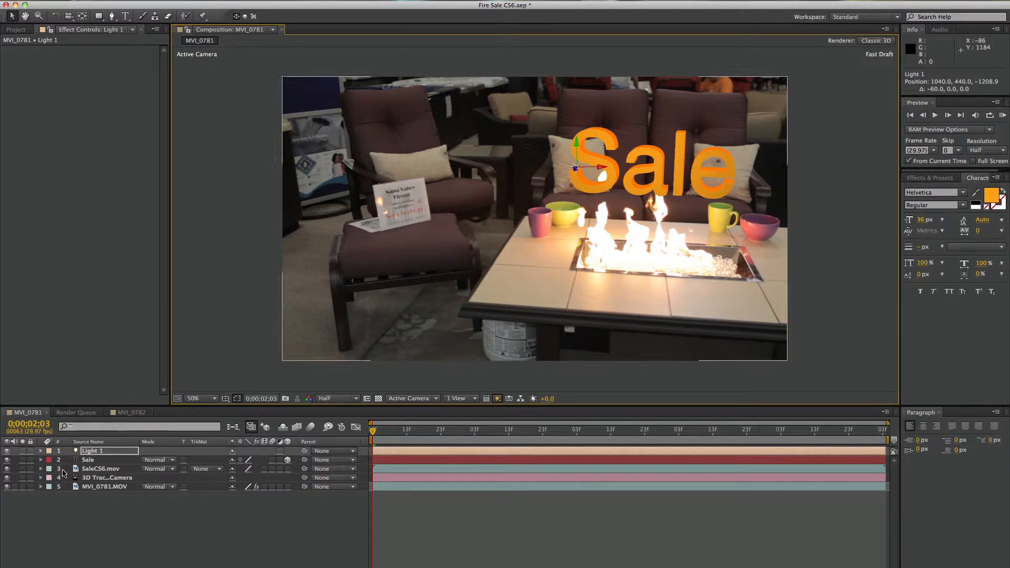
Temporarily hide the Sale text layer and try making SaleCS6.mov a 3D layer to test how the light affects it
{"action": "left_click", "coordinate": [7, 460]}
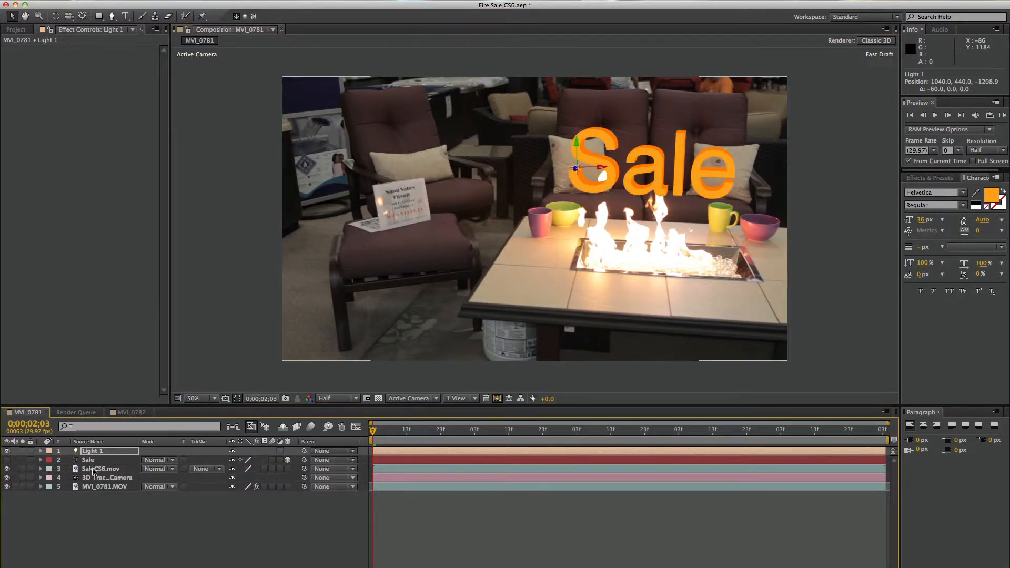
{"action": "left_click", "coordinate": [6, 468]}
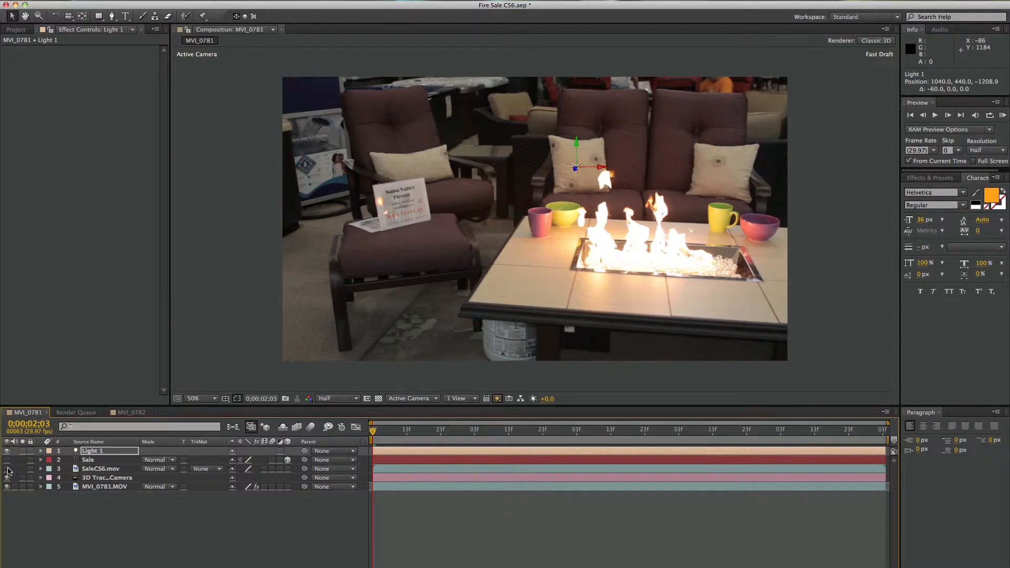
{"action": "left_click", "coordinate": [7, 469]}
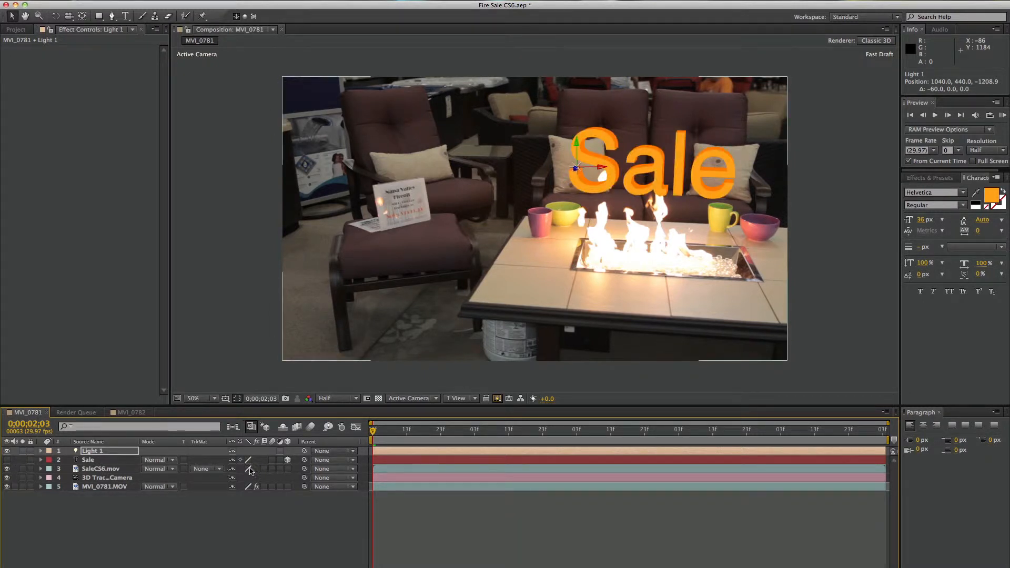
{"action": "left_click", "coordinate": [288, 469]}
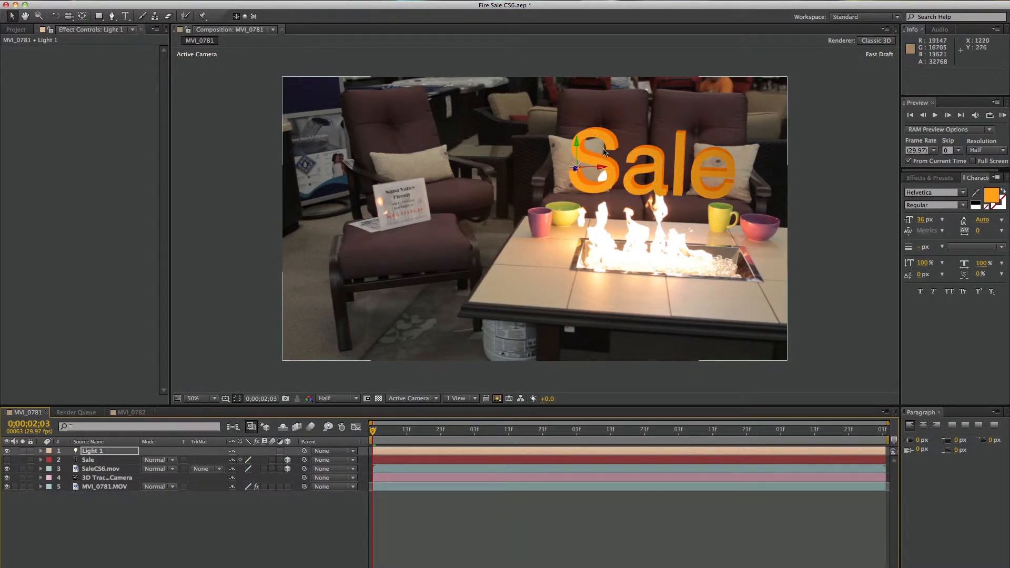
{"action": "left_click_drag", "start_coordinate": [377, 431], "coordinate": [351, 432]}
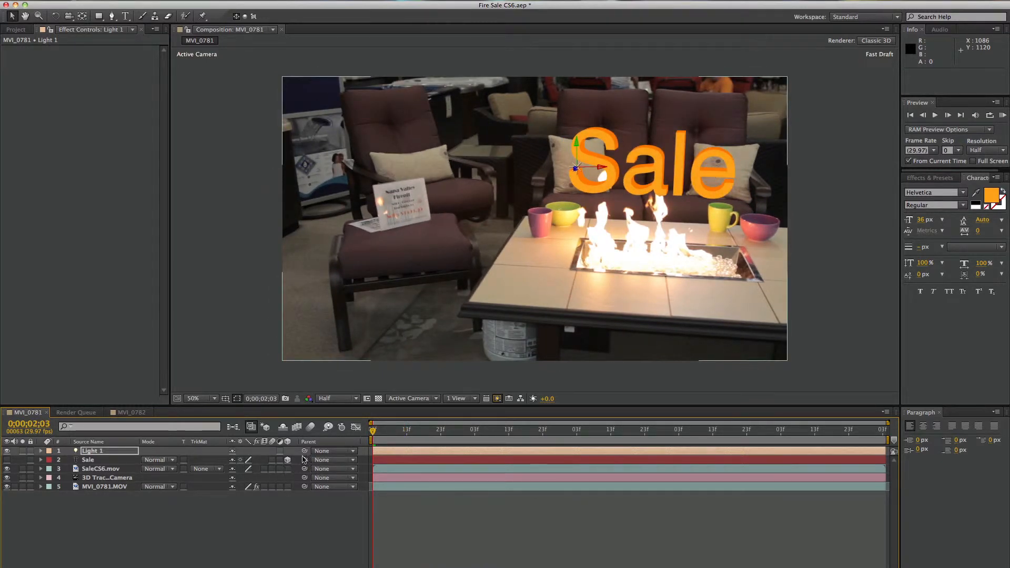
{"action": "left_click_drag", "start_coordinate": [374, 432], "coordinate": [325, 433]}
{"action": "left_click", "coordinate": [6, 461]}
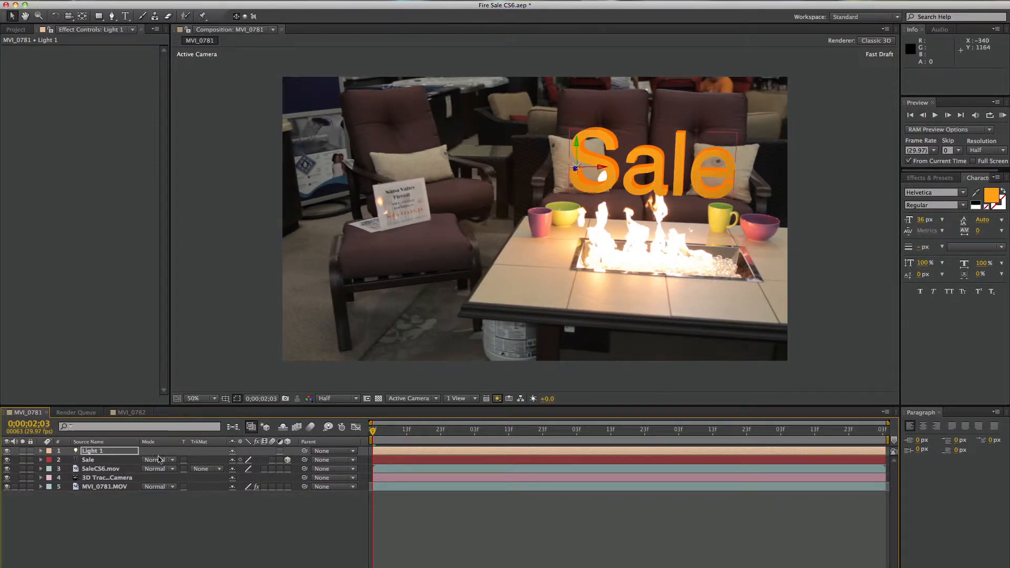
Duplicate Light 1 and move the copy across to the letter e, at about 1346, 440, -1253.7
{"action": "left_click", "coordinate": [90, 454]}
{"action": "key", "text": "super+d"}
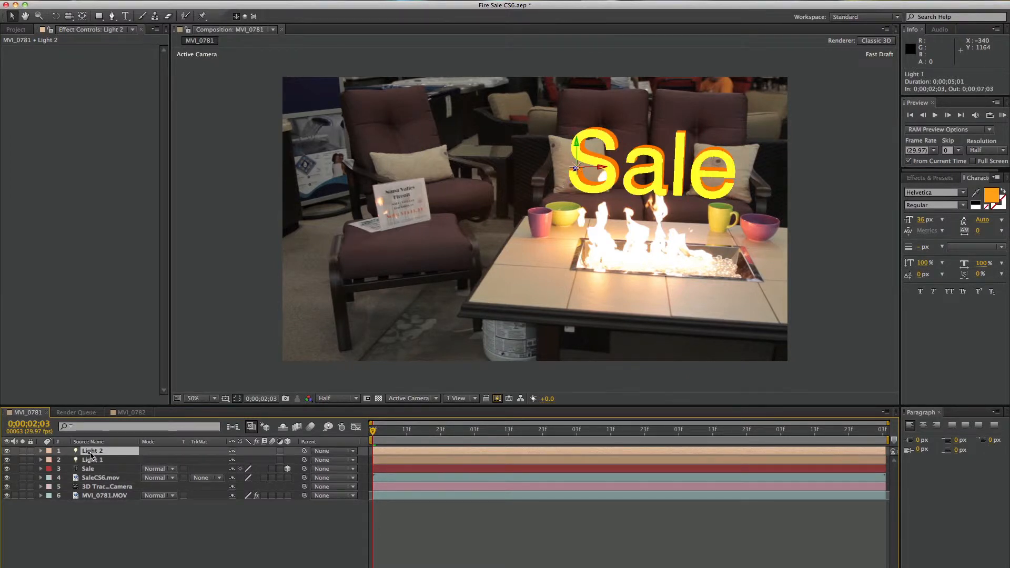
{"action": "left_click_drag", "start_coordinate": [601, 165], "coordinate": [602, 164]}
{"action": "key", "text": "super+z"}
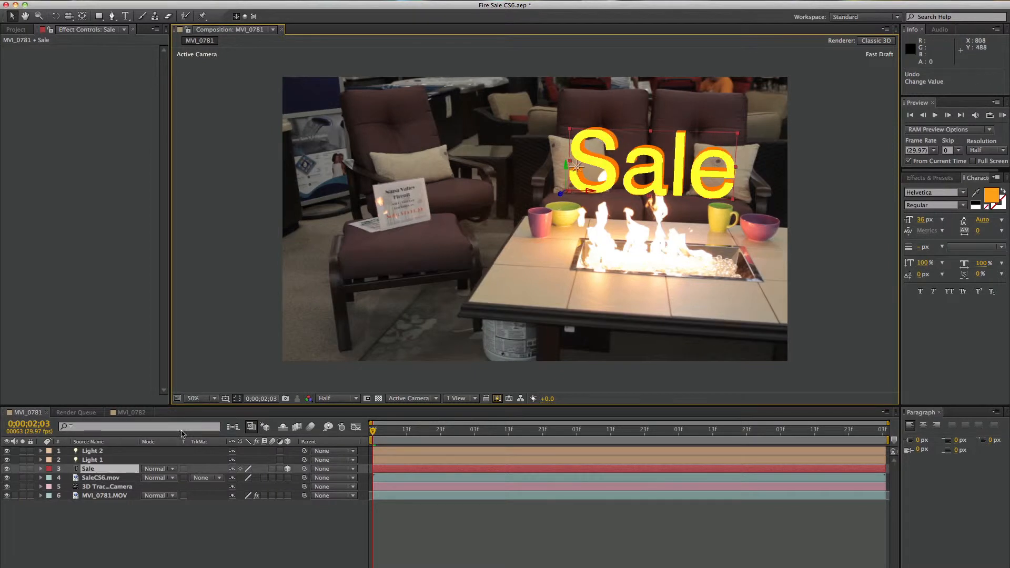
{"action": "left_click", "coordinate": [91, 452]}
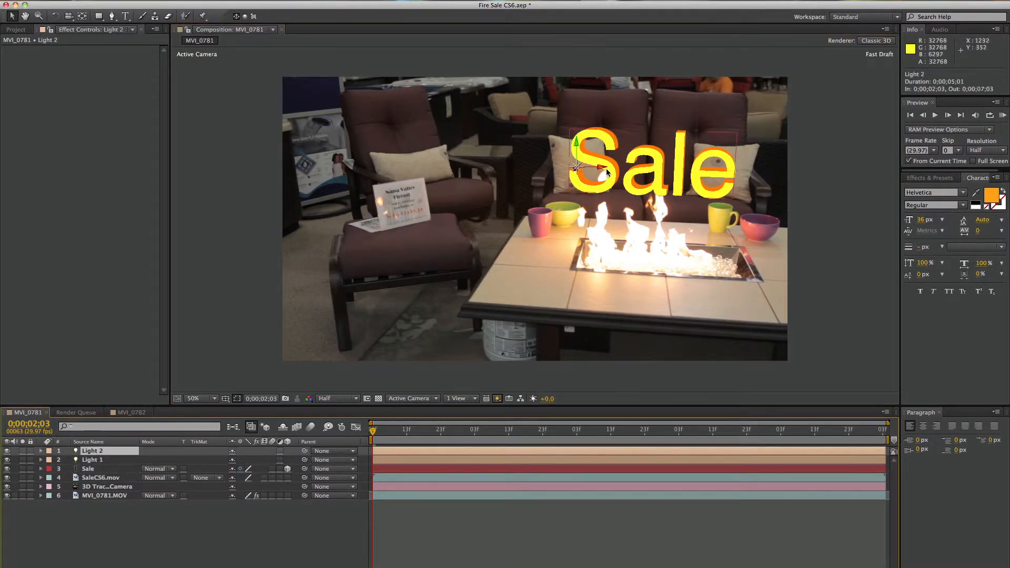
{"action": "left_click_drag", "start_coordinate": [605, 170], "coordinate": [747, 175]}
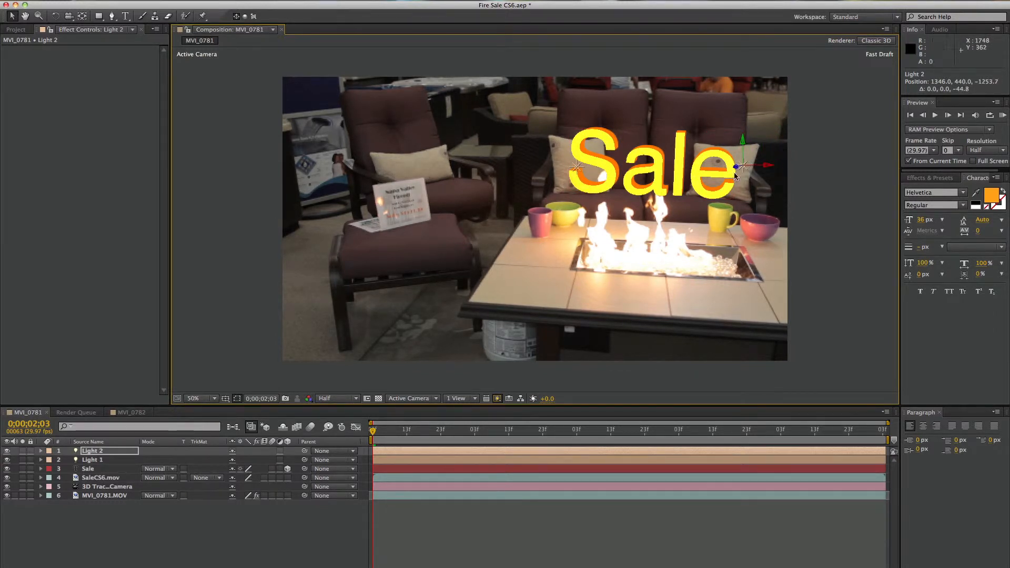
Lower the intensity of Light 1 to 51% and of Light 2 to 50%
{"action": "double_click", "coordinate": [85, 460]}
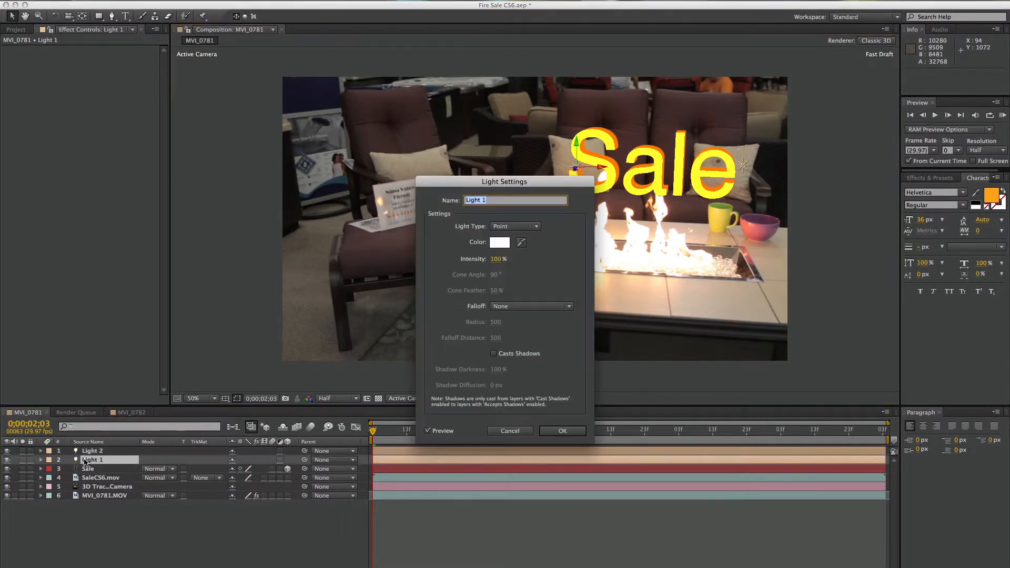
{"action": "left_click", "coordinate": [496, 259]}
{"action": "left_click_drag", "start_coordinate": [485, 259], "coordinate": [465, 260]}
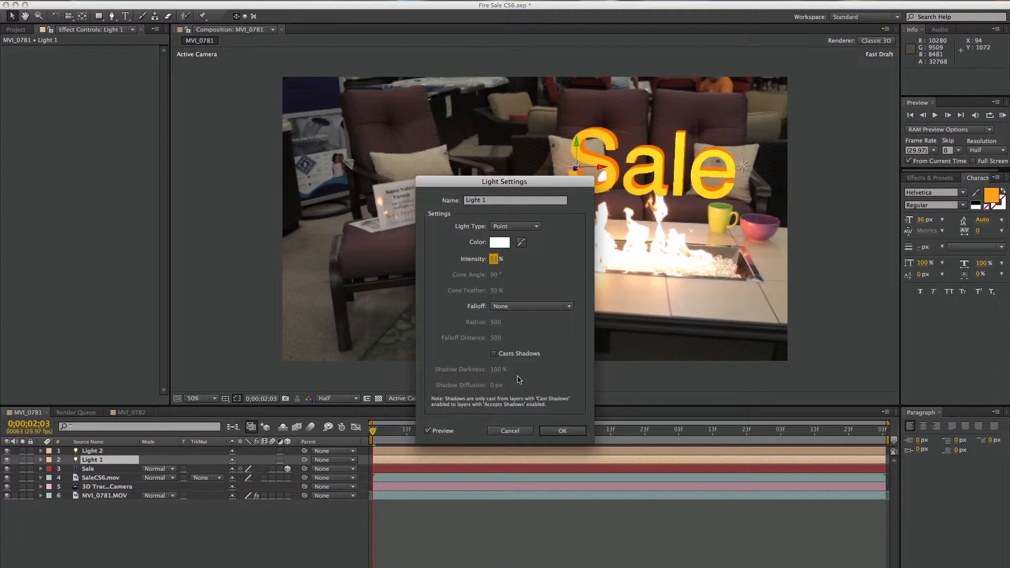
{"action": "left_click", "coordinate": [562, 431]}
{"action": "left_click", "coordinate": [90, 451]}
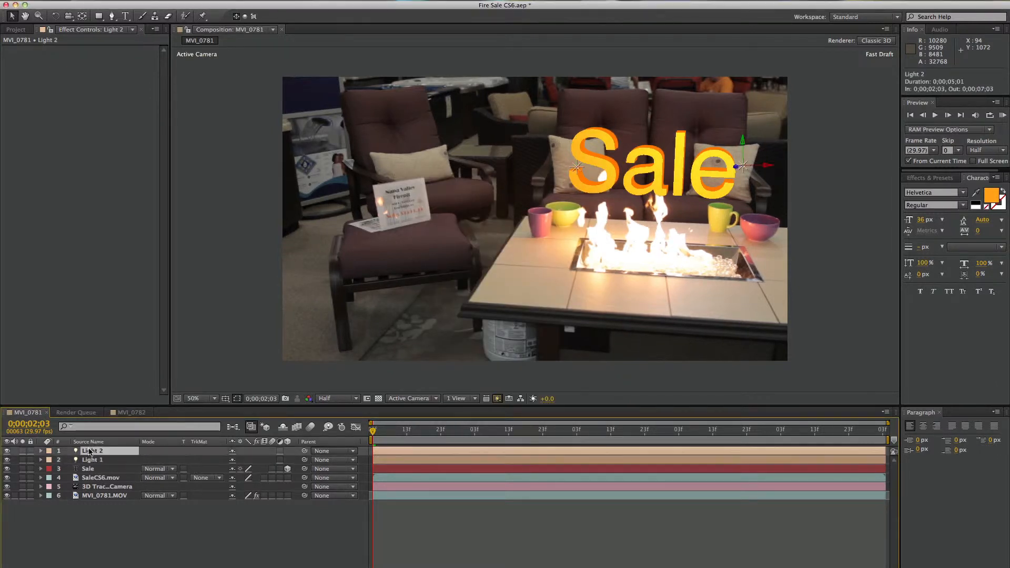
{"action": "double_click", "coordinate": [89, 451]}
{"action": "left_click_drag", "start_coordinate": [494, 259], "coordinate": [471, 259]}
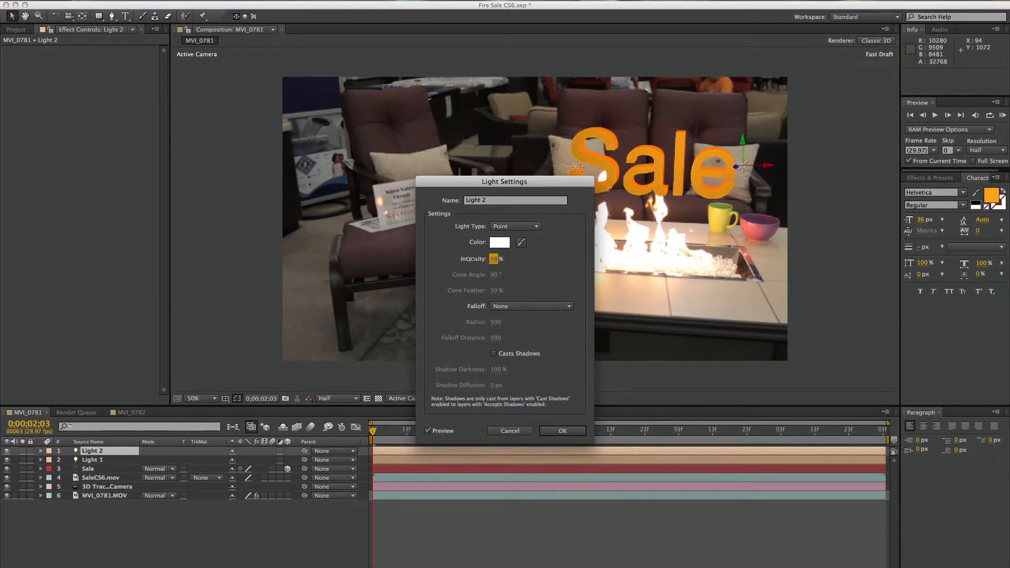
{"action": "left_click", "coordinate": [579, 435]}
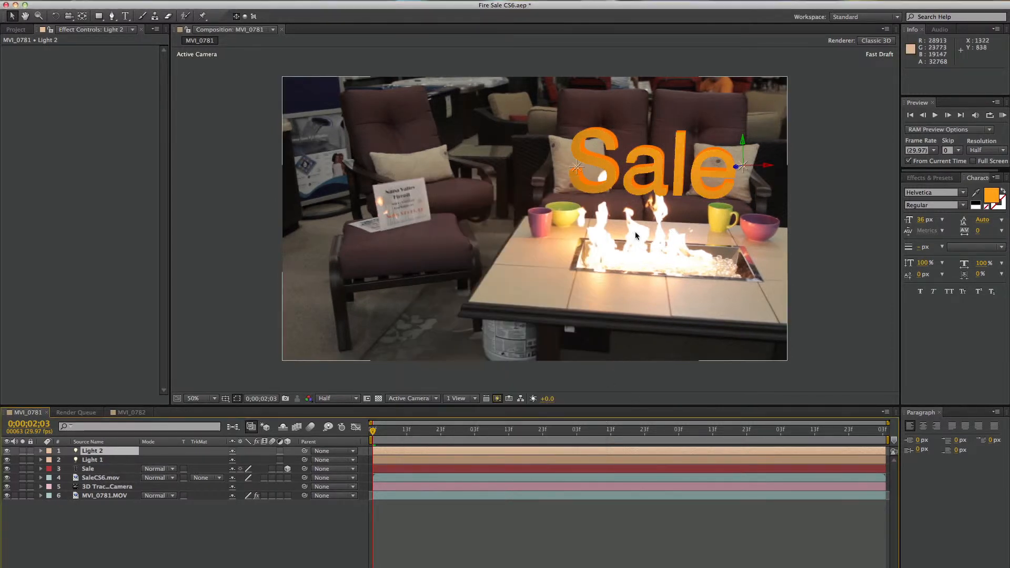
Switch Light 2 and Light 1 off and on in turn to compare their effect on the text
{"action": "left_click", "coordinate": [7, 452]}
{"action": "left_click", "coordinate": [7, 452]}
{"action": "left_click", "coordinate": [7, 460]}
{"action": "left_click", "coordinate": [7, 460]}
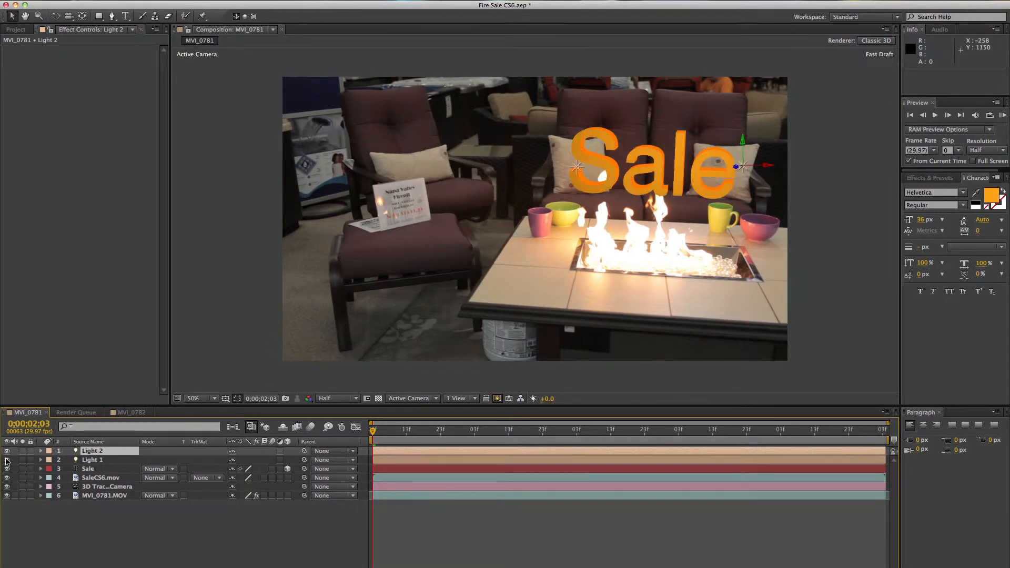
Add the expression wiggle(5,50) to the Intensity of Light 1
{"action": "left_click", "coordinate": [128, 461]}
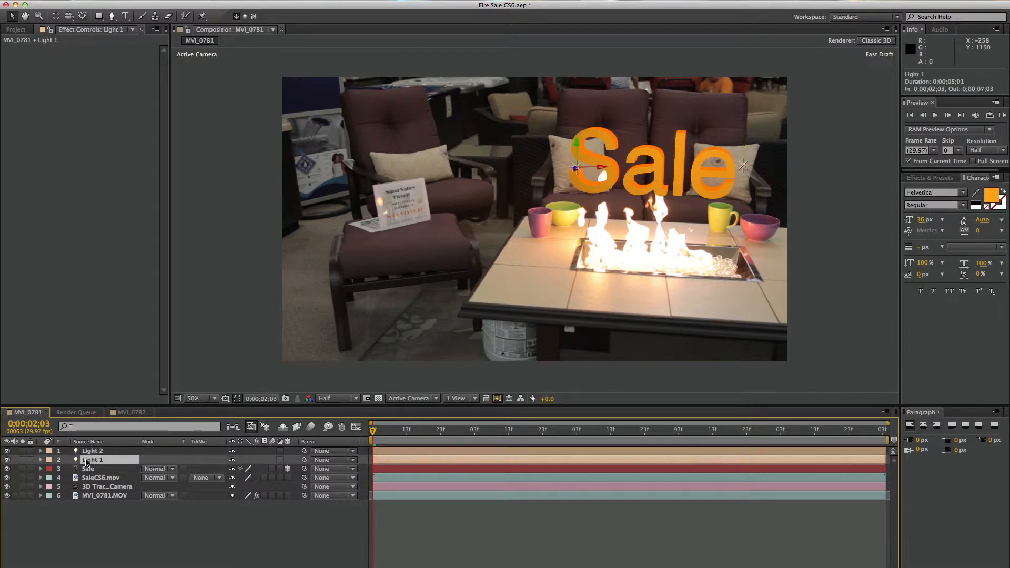
{"action": "left_click", "coordinate": [41, 460]}
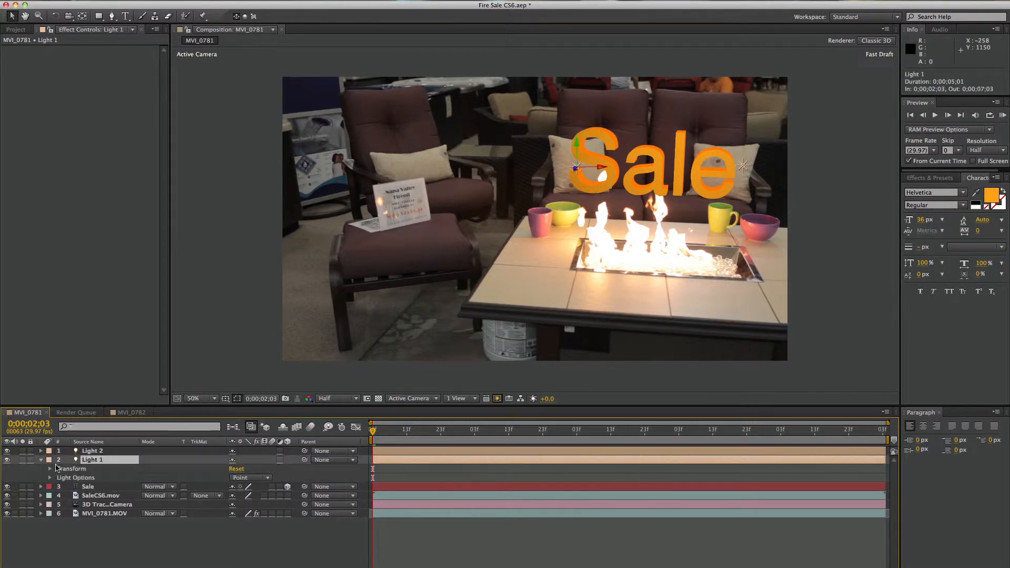
{"action": "left_click", "coordinate": [50, 478]}
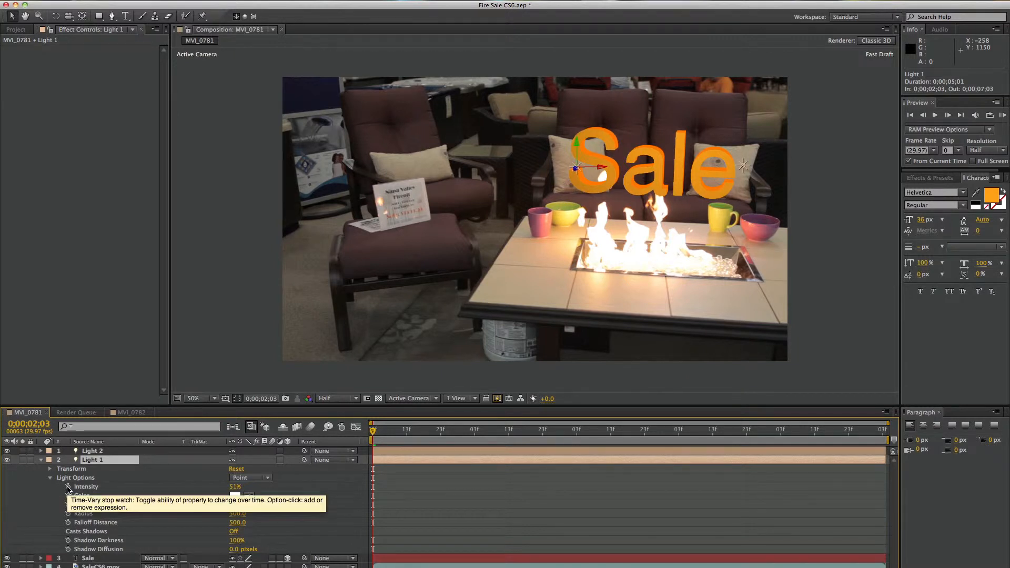
{"action": "left_click", "coordinate": [68, 489], "text": "alt"}
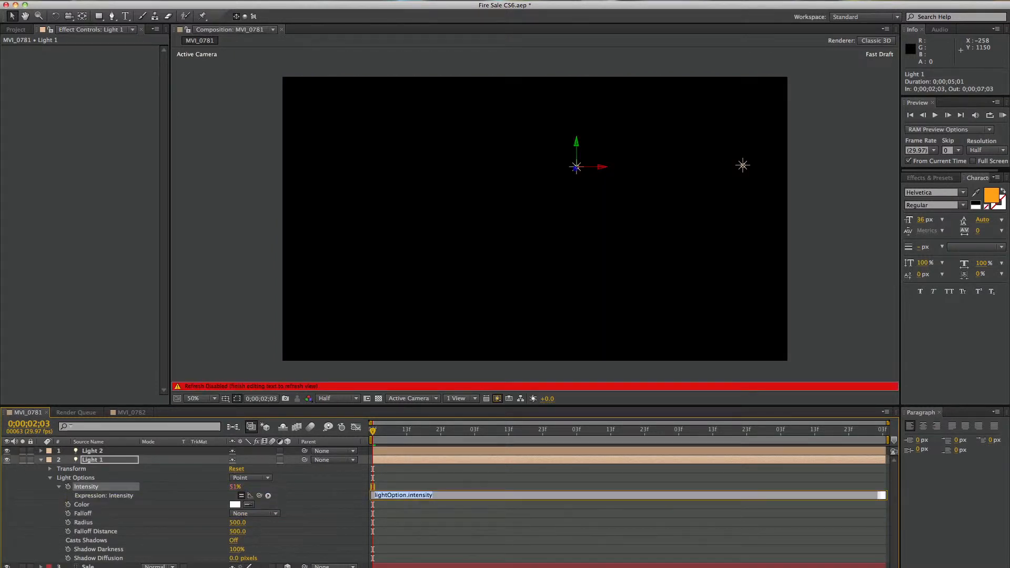
{"action": "type", "text": "wiggle"}
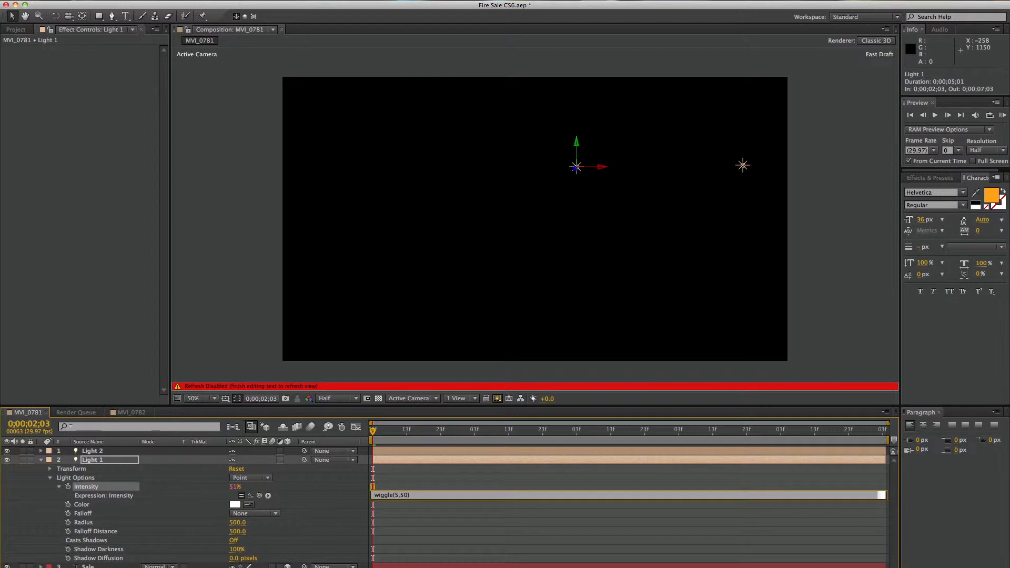
Add the expression wiggle(5,50) to the Intensity of Light 2 and collapse both light layers
{"action": "left_click", "coordinate": [91, 451]}
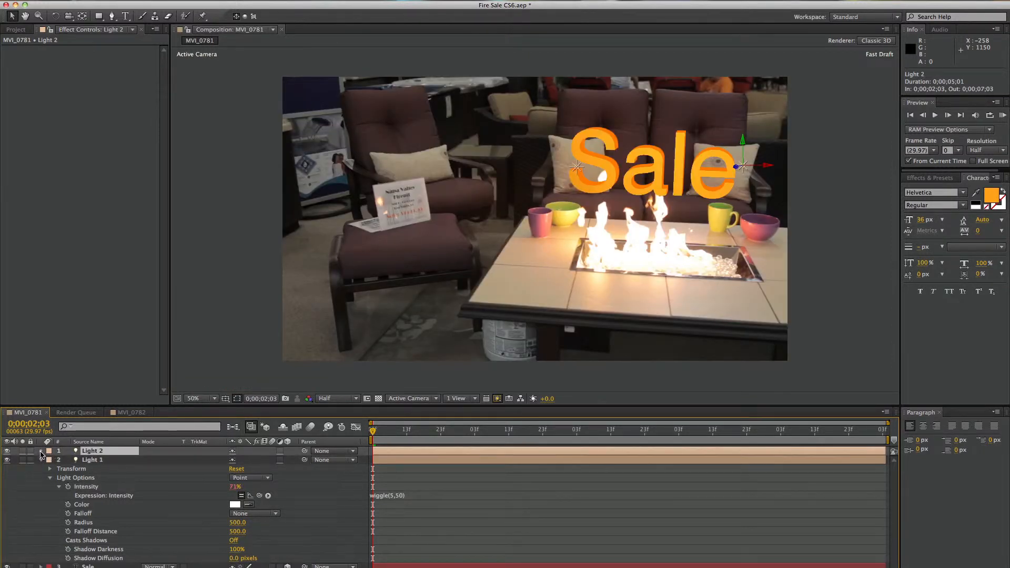
{"action": "left_click", "coordinate": [41, 452]}
{"action": "left_click", "coordinate": [50, 469]}
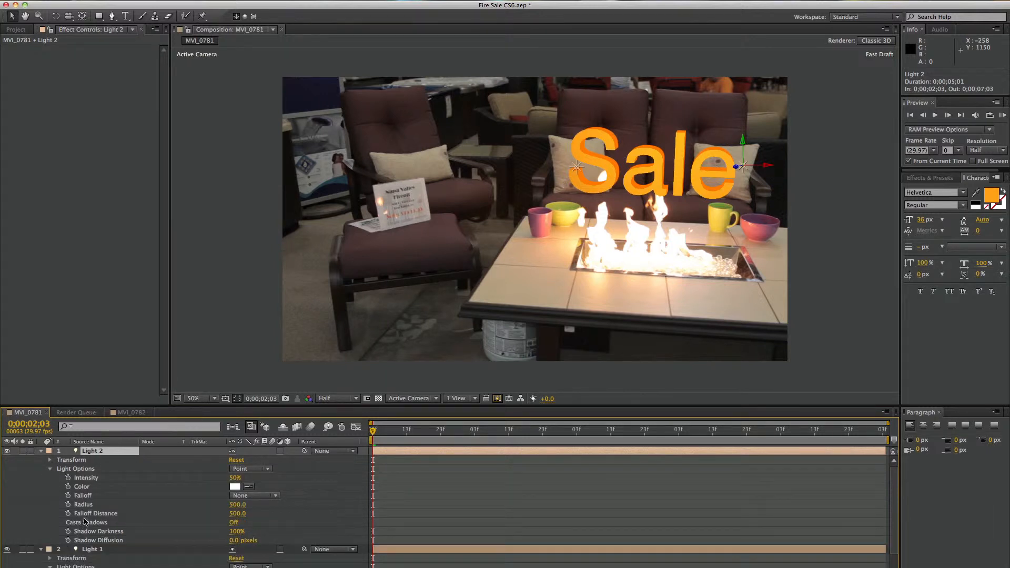
{"action": "left_click", "coordinate": [68, 480], "text": "alt"}
{"action": "type", "text": "wiggle(5,50"}
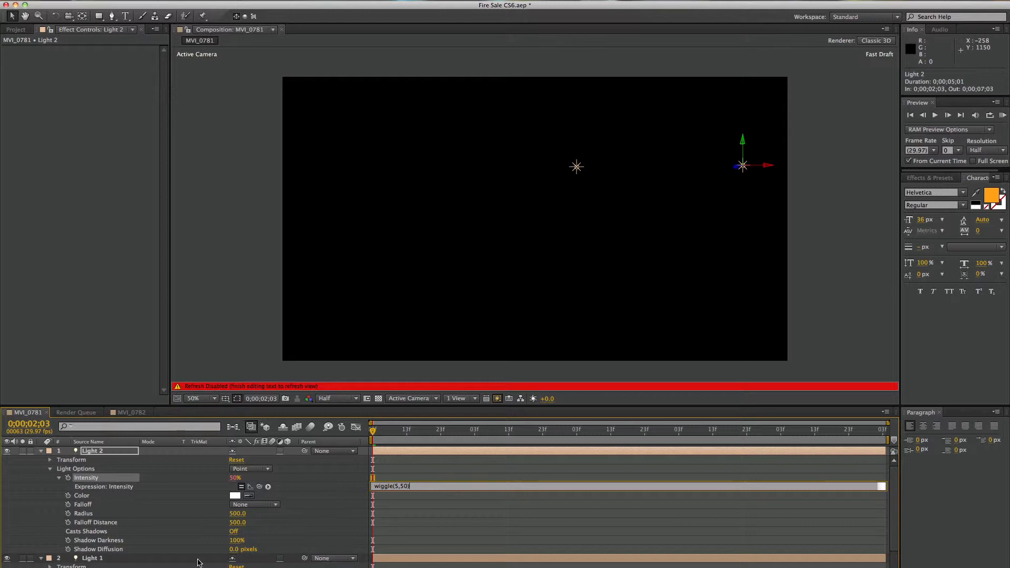
{"action": "left_click", "coordinate": [342, 493]}
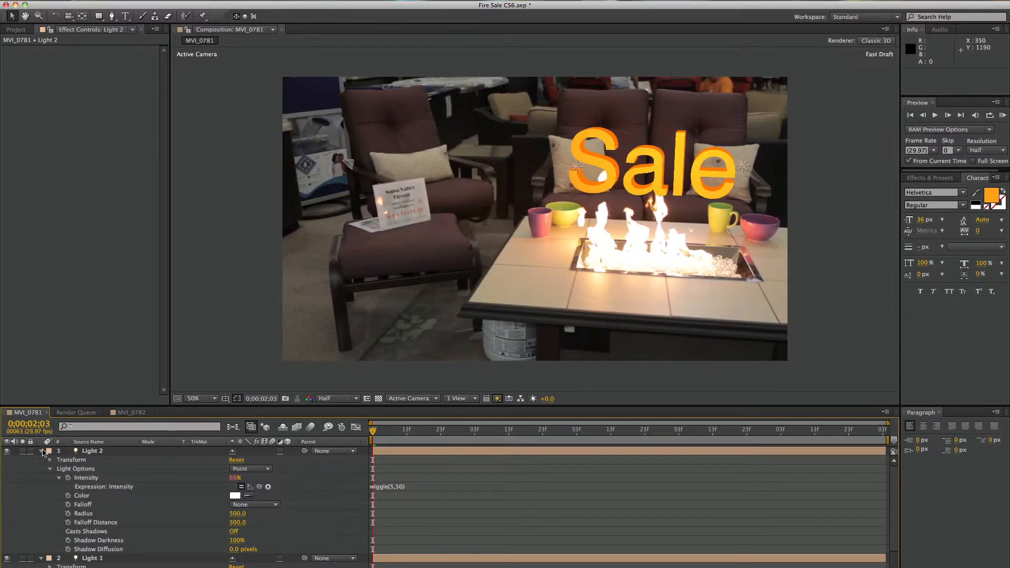
{"action": "left_click", "coordinate": [41, 451]}
{"action": "left_click", "coordinate": [41, 460]}
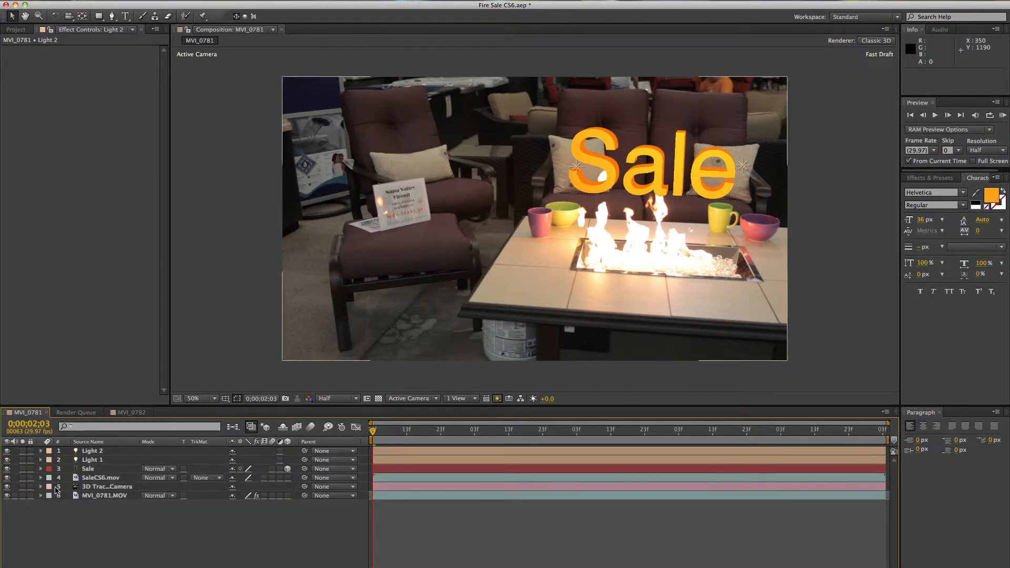
Play a RAM preview of the composition and scrub through it to check how the lights flicker on the text
{"action": "key", "text": "KP_0"}
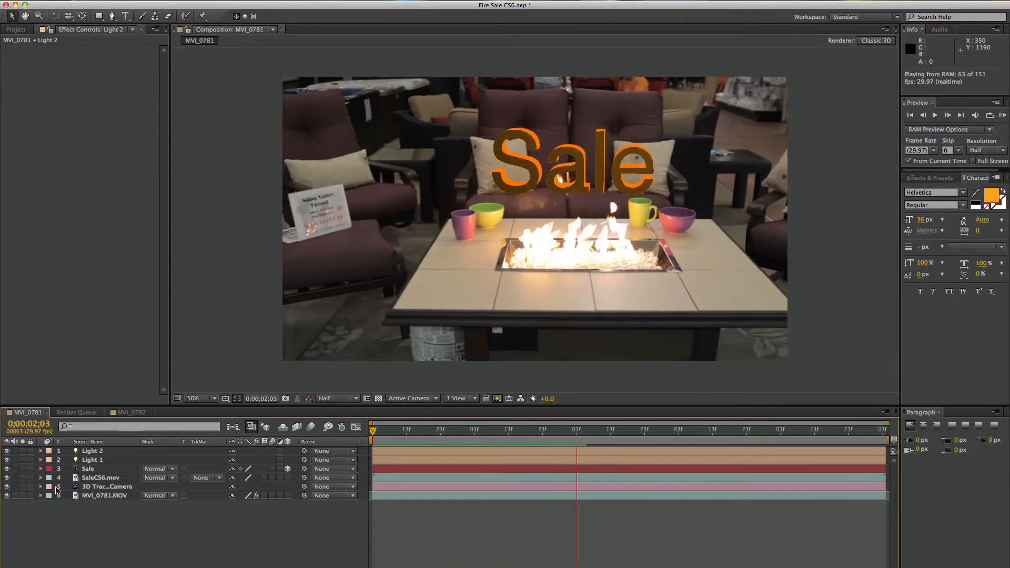
{"action": "key", "text": "space"}
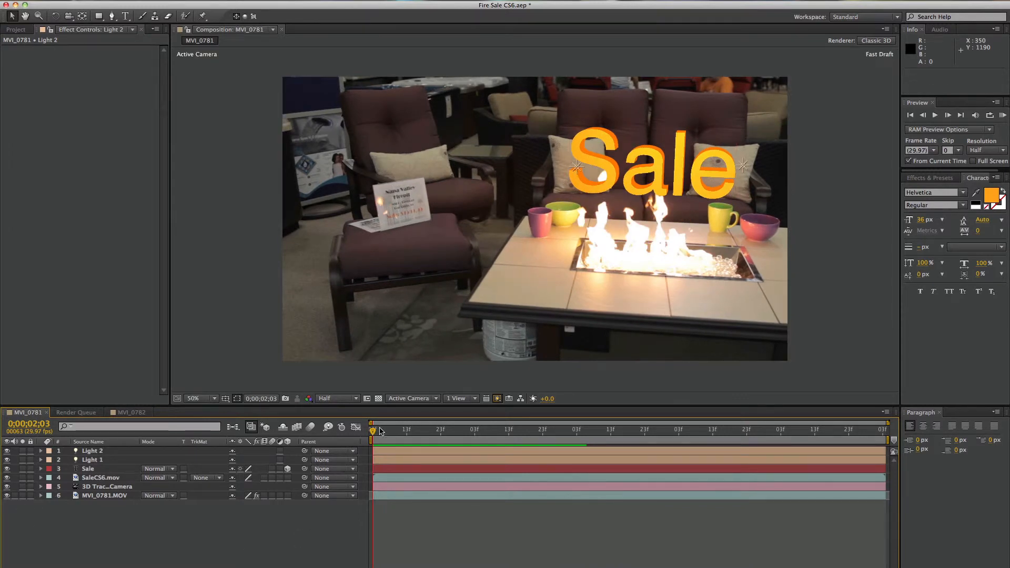
{"action": "left_click_drag", "start_coordinate": [372, 433], "coordinate": [429, 432]}
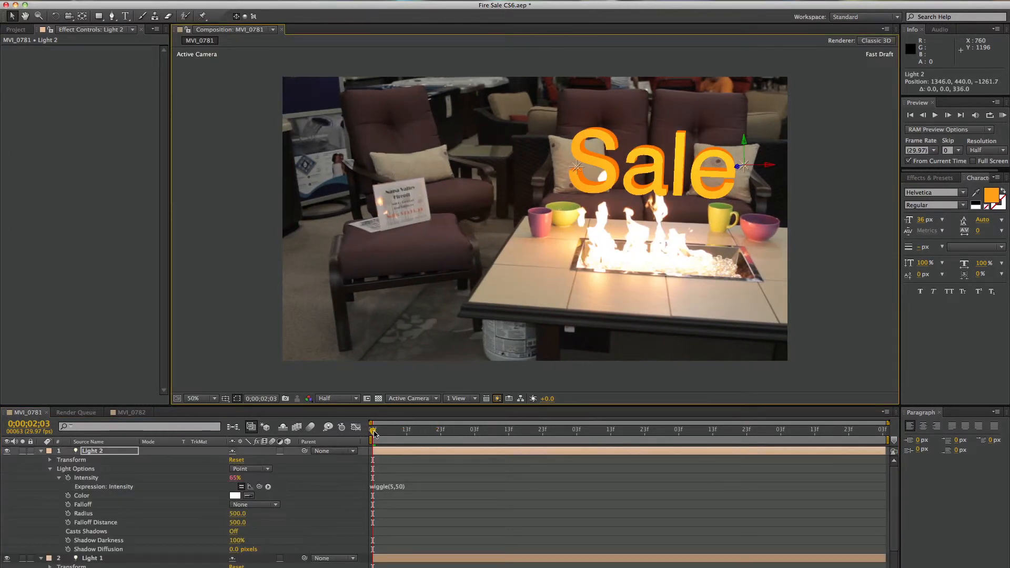
{"action": "left_click_drag", "start_coordinate": [374, 431], "coordinate": [510, 433]}
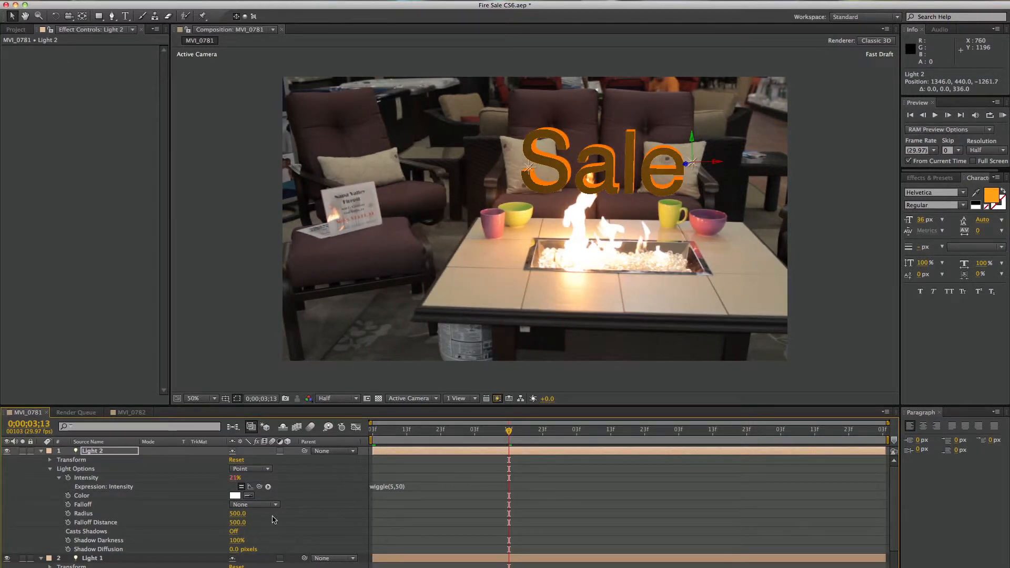
Change the Intensity expression of Light 2 to wiggle(5,25)
{"action": "scroll", "coordinate": [275, 520], "scroll_direction": "down", "scroll_amount": 2}
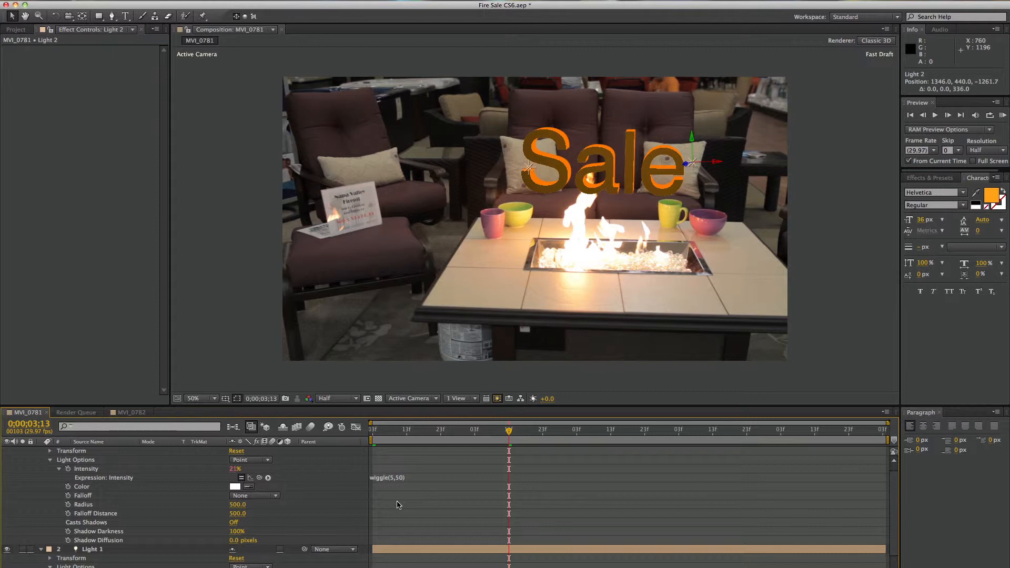
{"action": "left_click", "coordinate": [400, 480]}
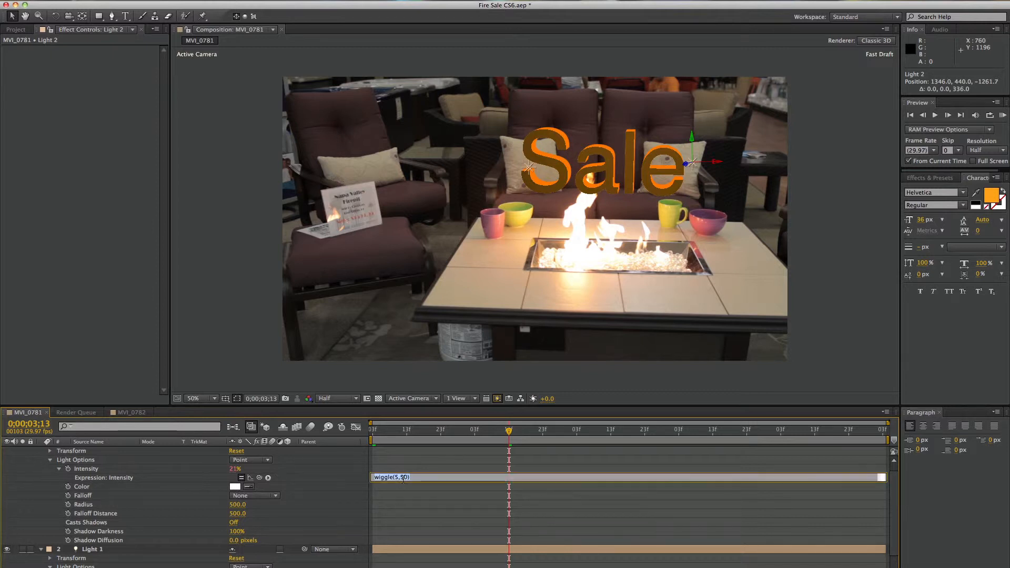
{"action": "key", "text": "BackSpace"}
{"action": "key", "text": "BackSpace"}
{"action": "key", "text": "BackSpace"}
{"action": "type", "text": ",25"}
{"action": "left_click", "coordinate": [329, 501]}
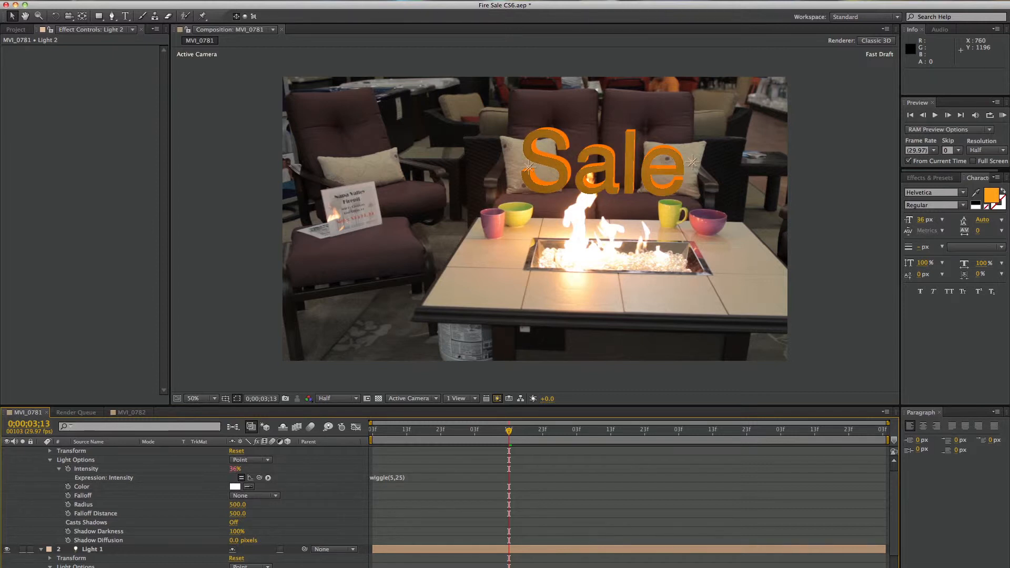
Preview the composition again to check the text's flicker with the weaker wiggle on Light 2
{"action": "key", "text": "KP_0"}
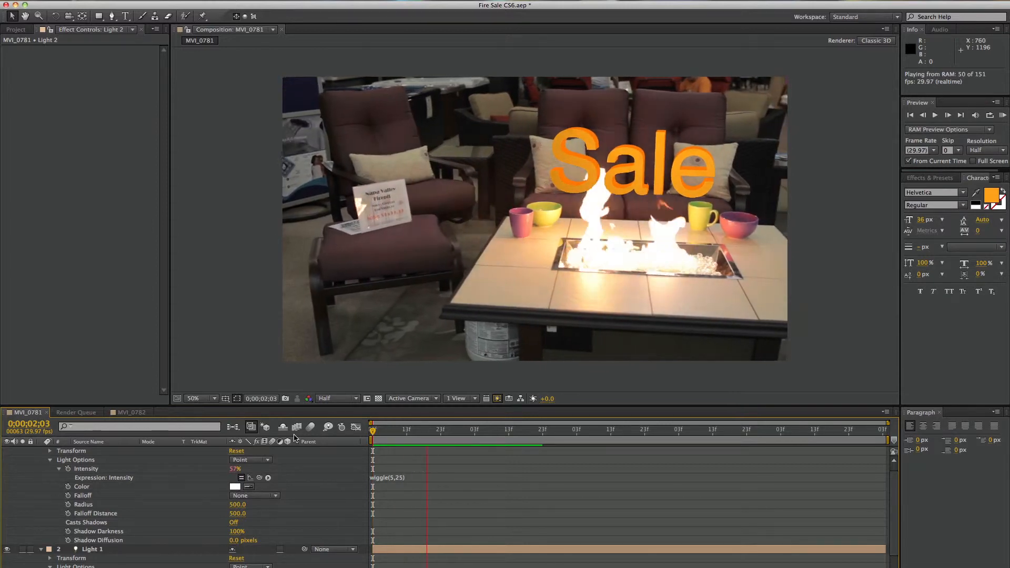
{"action": "key", "text": "space"}
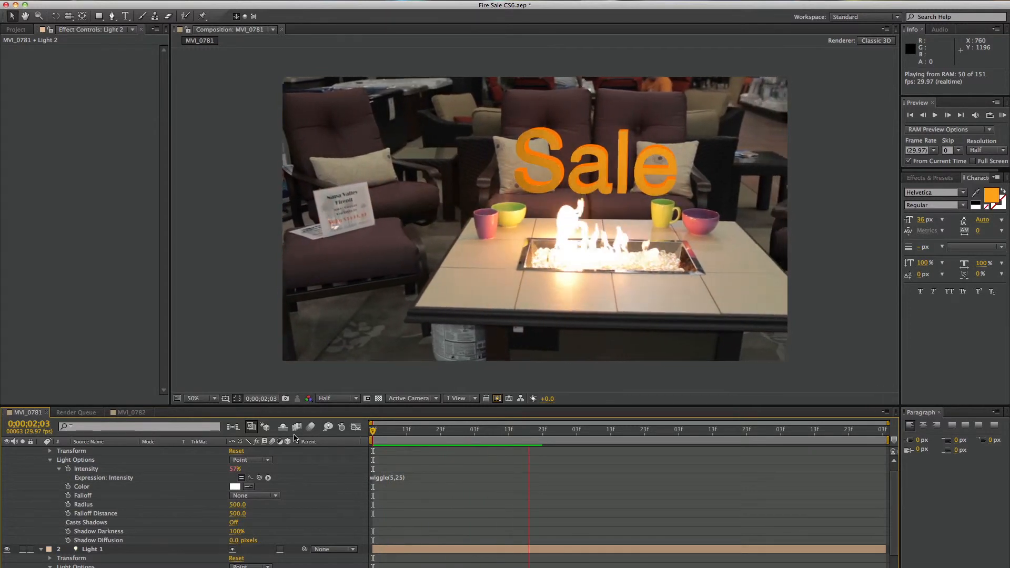
{"action": "key", "text": "space"}
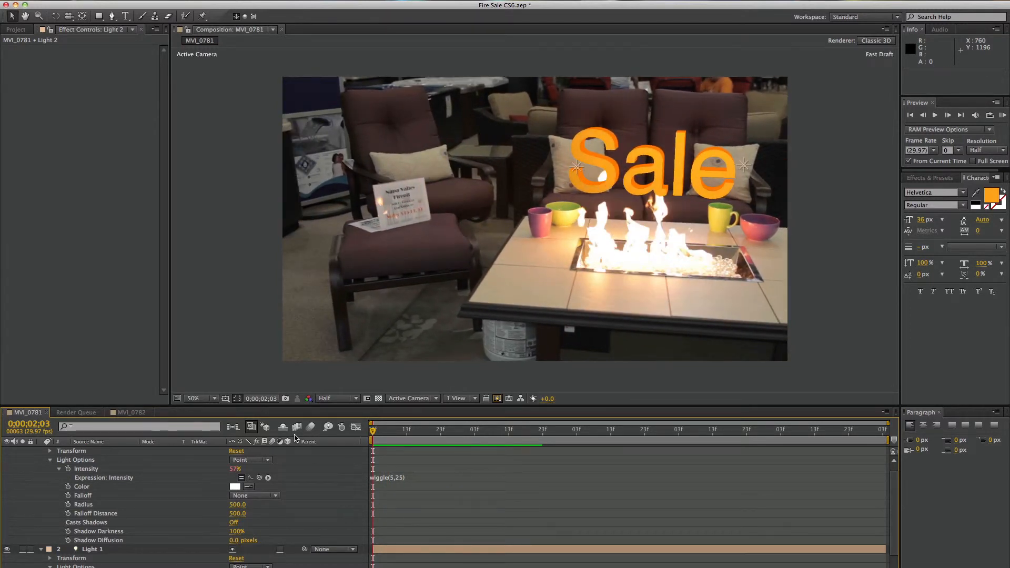
{"action": "left_click_drag", "start_coordinate": [405, 430], "coordinate": [355, 433]}
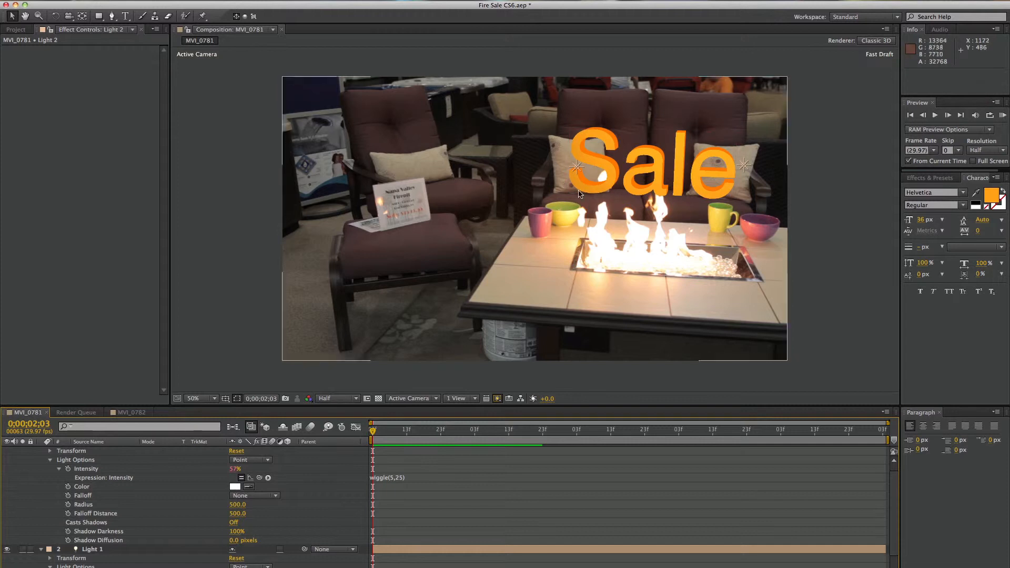
{"action": "key", "text": "u"}
{"action": "left_click", "coordinate": [115, 477]}
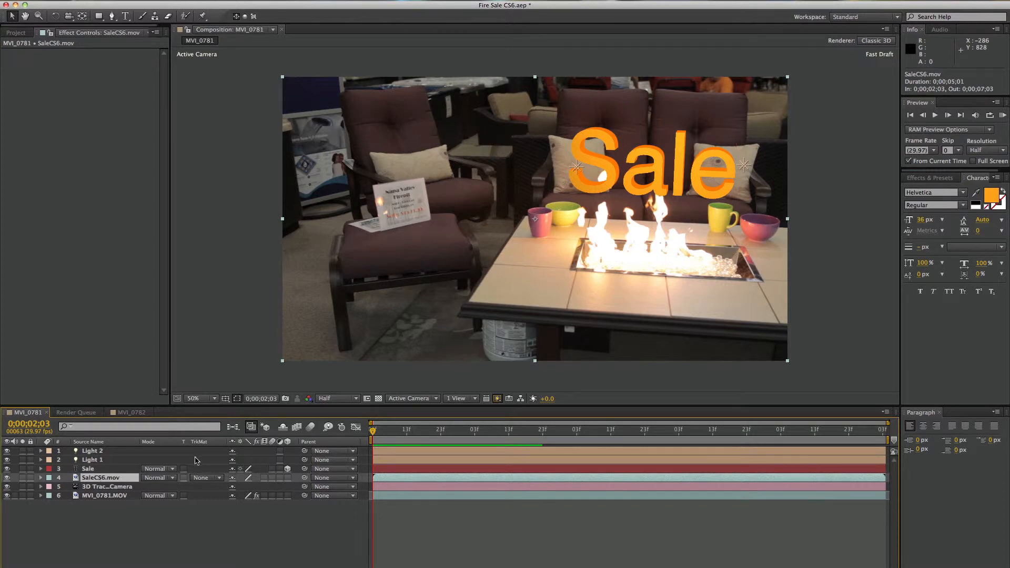
{"action": "left_click", "coordinate": [165, 470]}
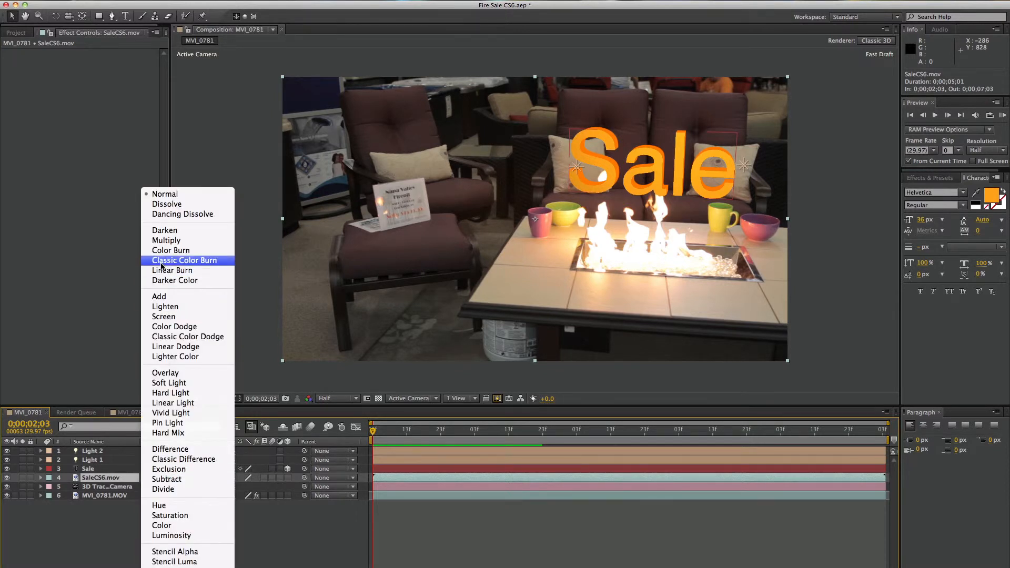
{"action": "left_click", "coordinate": [306, 548]}
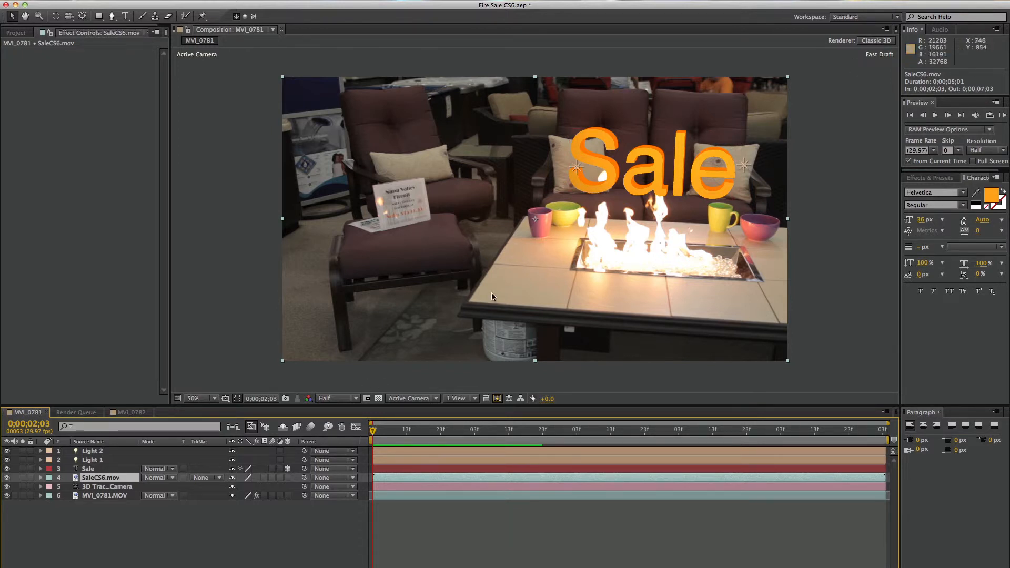
{"action": "left_click", "coordinate": [634, 251]}
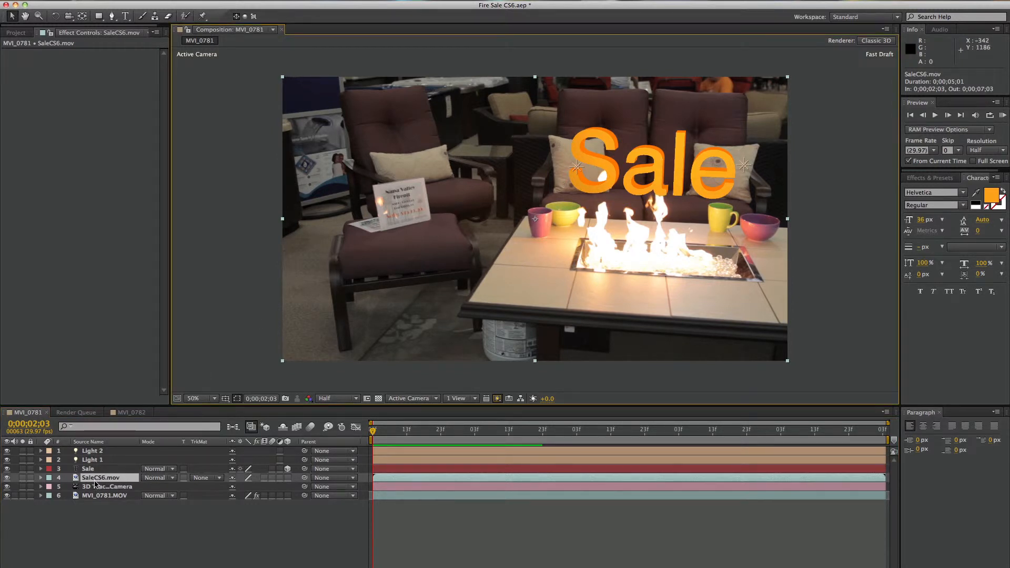
Try moving the SaleCS6.mov and Sale layers below the MVI_0781.MOV footage, and undo the reordering
{"action": "left_click_drag", "start_coordinate": [96, 480], "coordinate": [99, 502]}
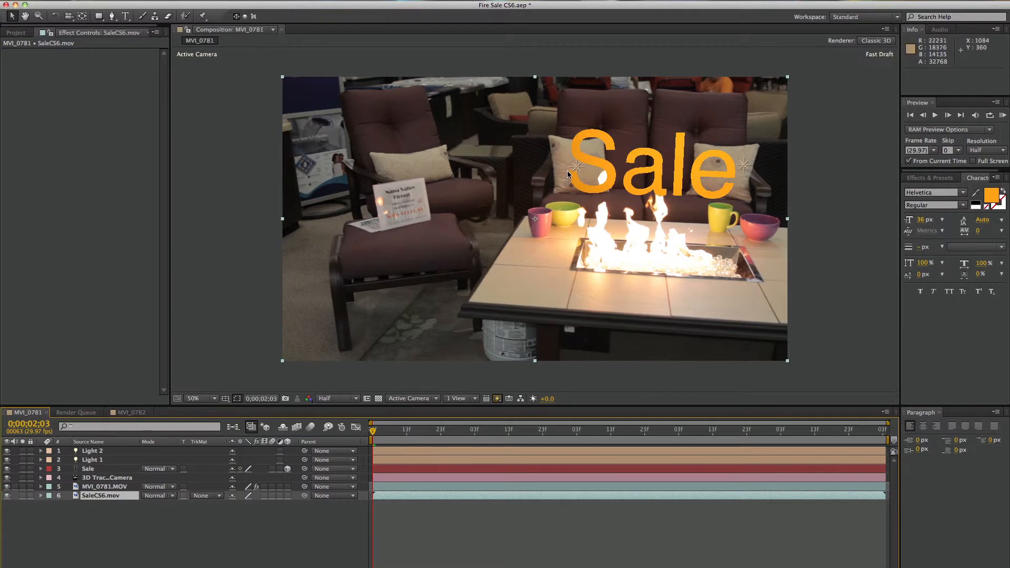
{"action": "left_click_drag", "start_coordinate": [90, 468], "coordinate": [87, 491]}
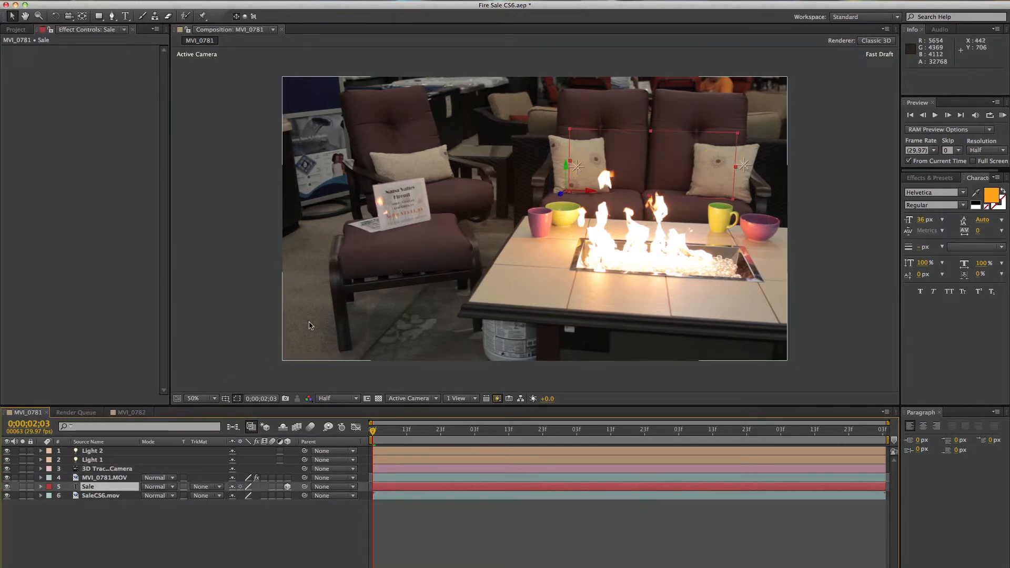
{"action": "key", "text": "super+z"}
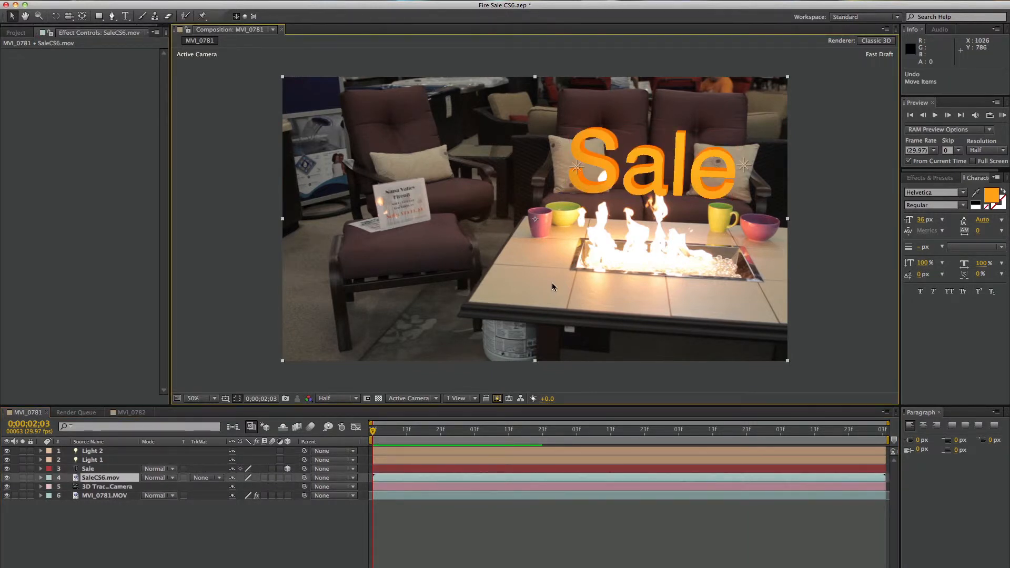
Place a duplicate of the MVI_0781.MOV footage directly above the Sale layer and hide all other layers
{"action": "left_click", "coordinate": [102, 497]}
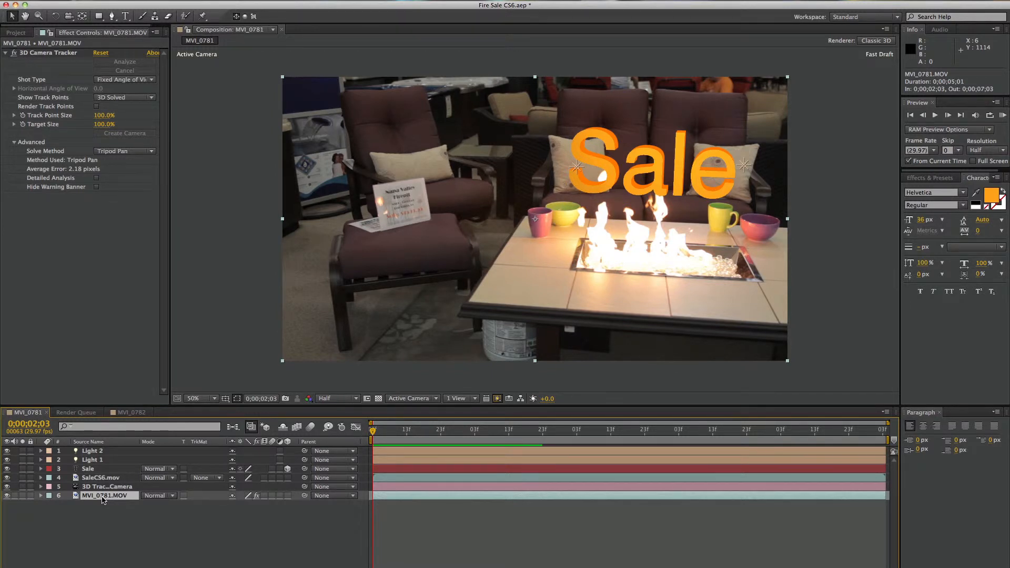
{"action": "key", "text": "super+d"}
{"action": "left_click_drag", "start_coordinate": [102, 497], "coordinate": [106, 468]}
{"action": "mouse_move", "coordinate": [10, 488]}
{"action": "left_mouse_down"}
{"action": "mouse_move", "coordinate": [8, 479]}
{"action": "mouse_move", "coordinate": [9, 508]}
{"action": "left_mouse_up"}
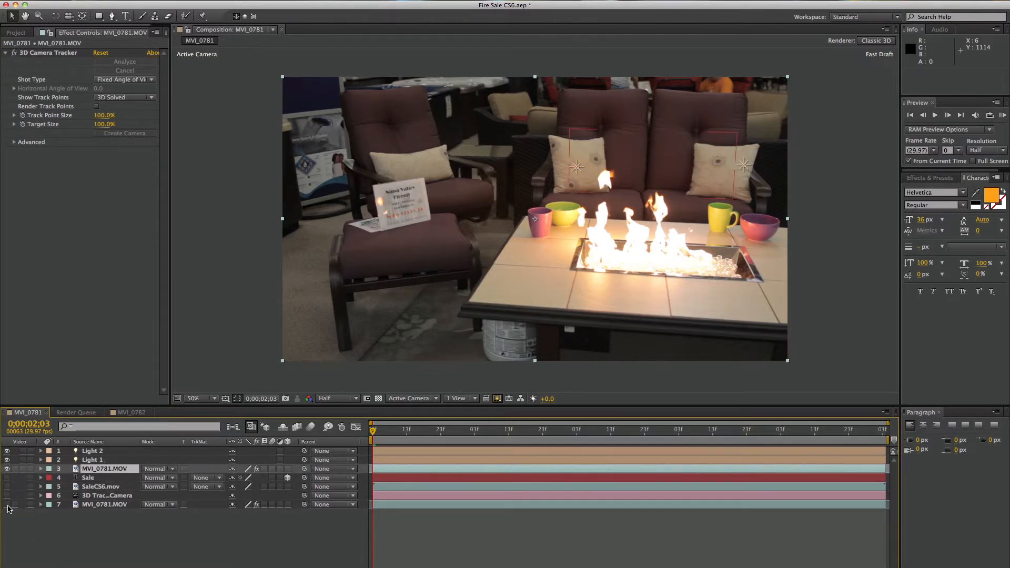
{"action": "left_click_drag", "start_coordinate": [6, 451], "coordinate": [7, 459]}
Apply the Extract keying effect to the duplicated MVI_0781.MOV layer with its Channel set to Red
{"action": "left_click", "coordinate": [107, 469]}
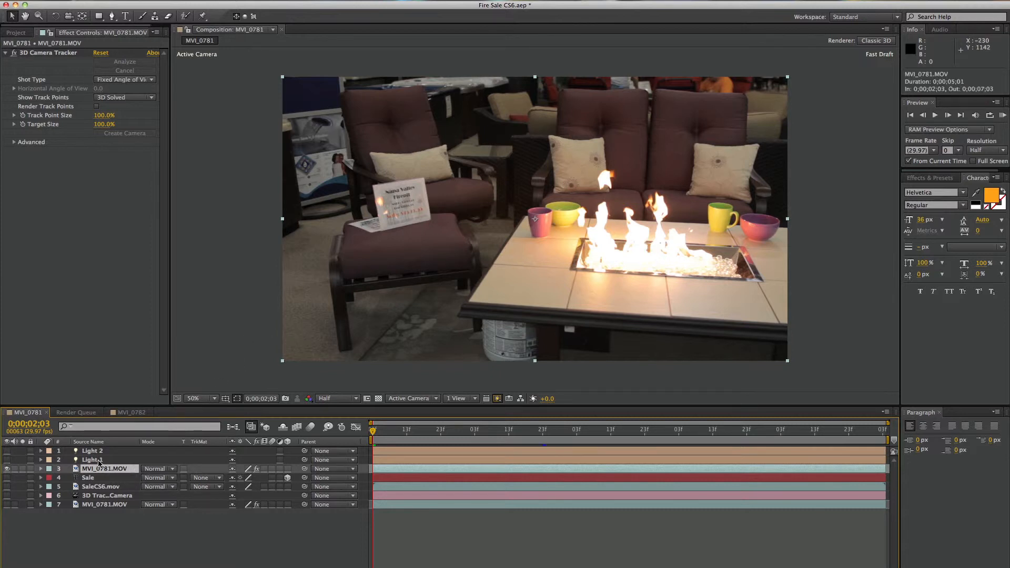
{"action": "left_click", "coordinate": [225, 0]}
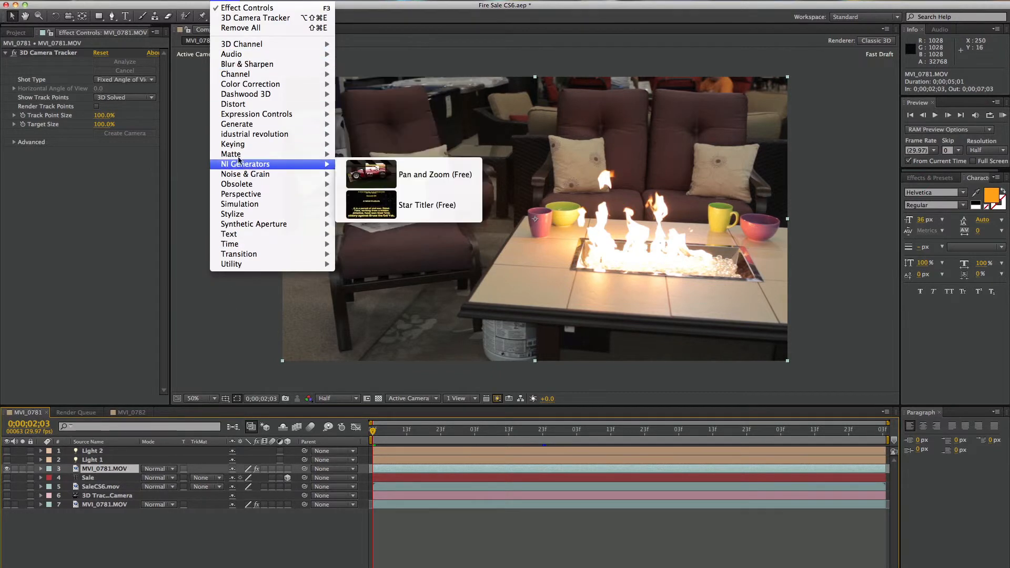
{"action": "mouse_move", "coordinate": [238, 150]}
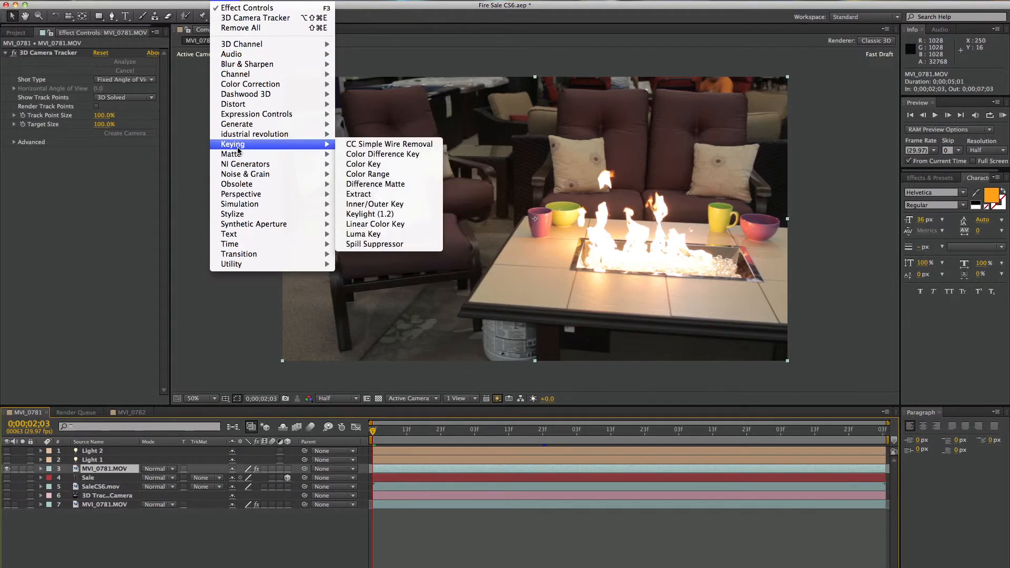
{"action": "left_click", "coordinate": [383, 201]}
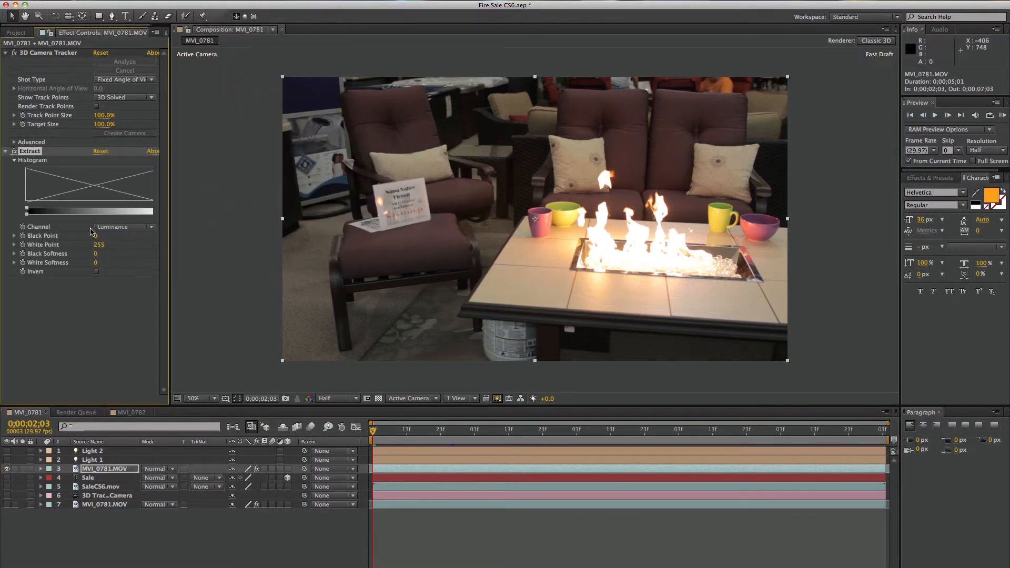
{"action": "left_click", "coordinate": [111, 229]}
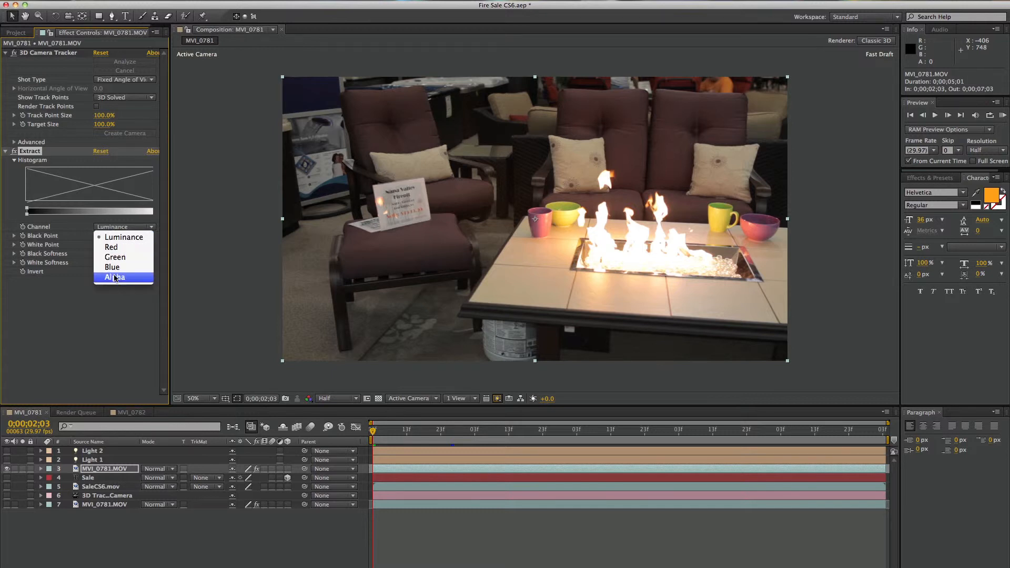
{"action": "left_click", "coordinate": [111, 247]}
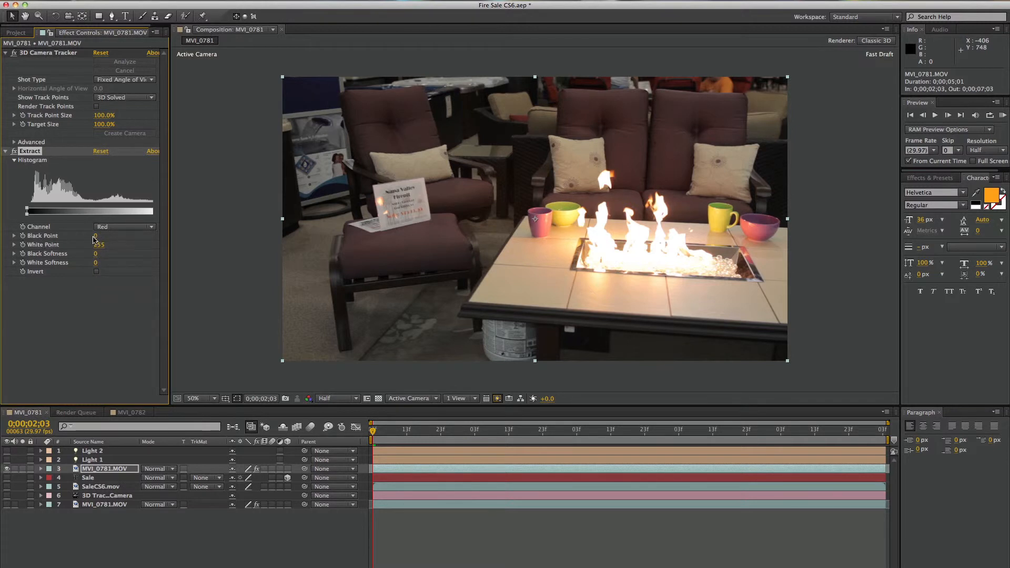
Set the Extract effect's Black Point to 210 on the duplicated MVI_0781.MOV layer, trying higher values to isolate the flames
{"action": "left_click", "coordinate": [96, 236]}
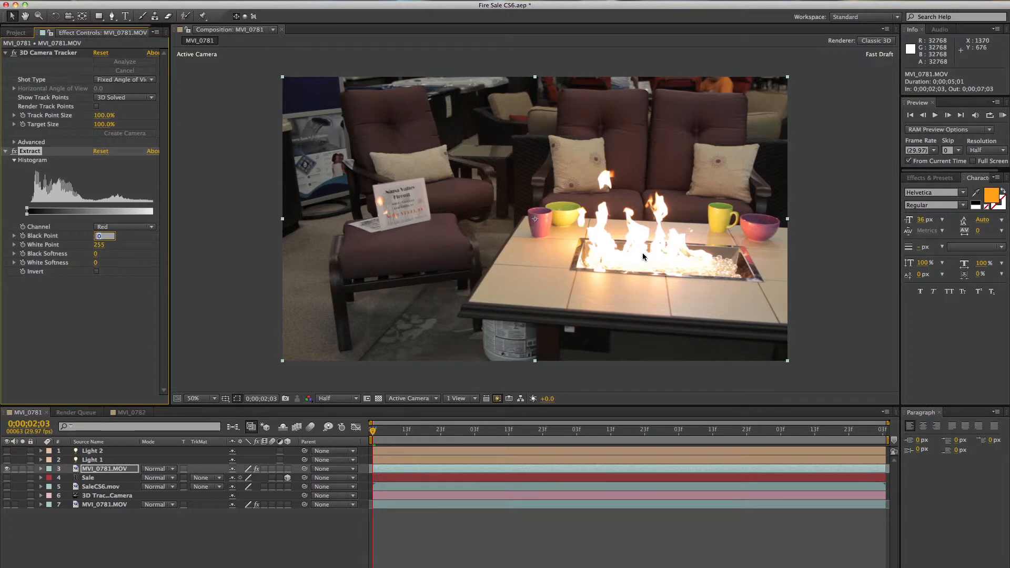
{"action": "left_click", "coordinate": [117, 266]}
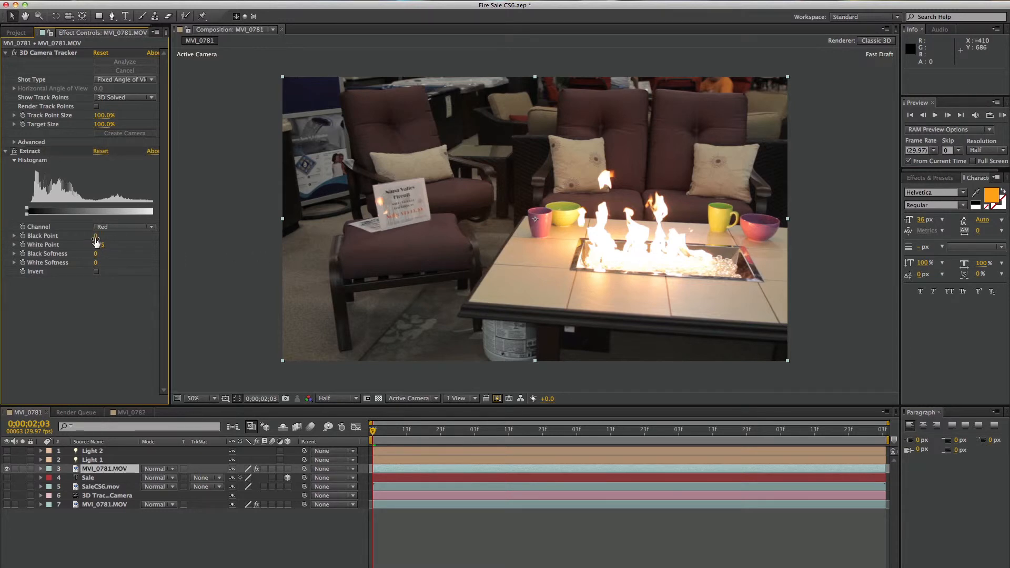
{"action": "left_click_drag", "start_coordinate": [96, 237], "coordinate": [226, 232]}
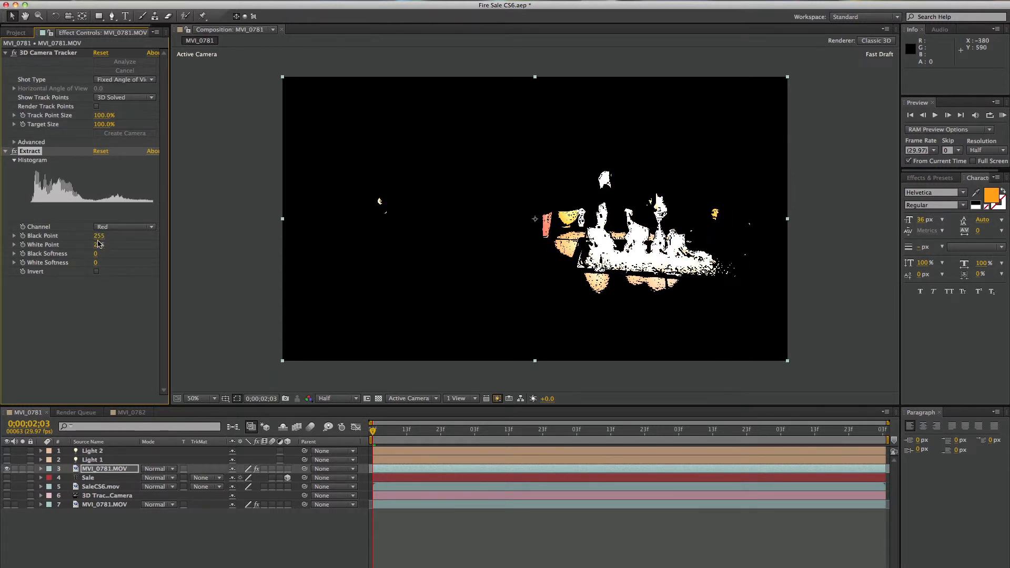
{"action": "left_click_drag", "start_coordinate": [96, 256], "coordinate": [2, 254]}
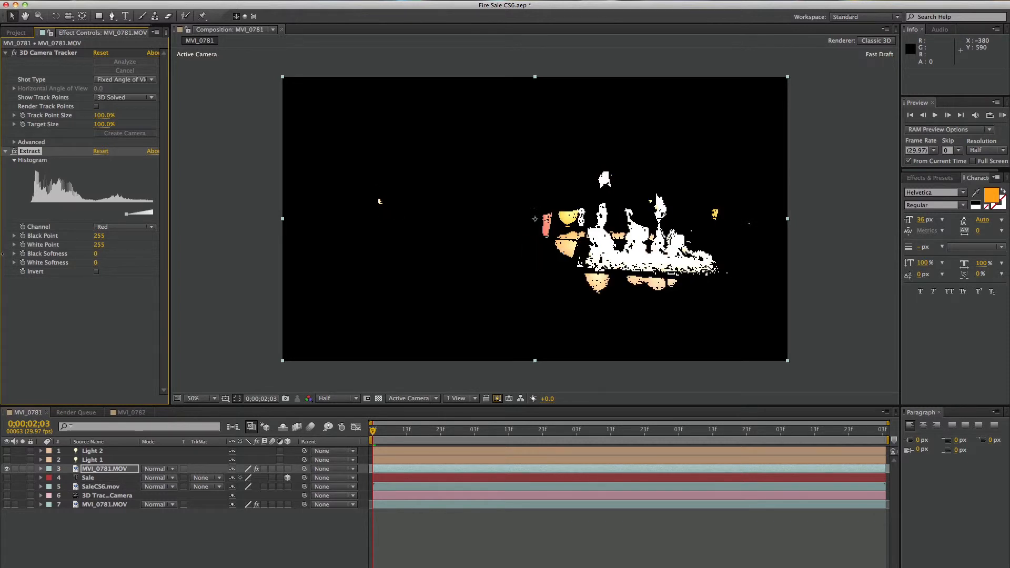
{"action": "left_click_drag", "start_coordinate": [97, 236], "coordinate": [71, 236]}
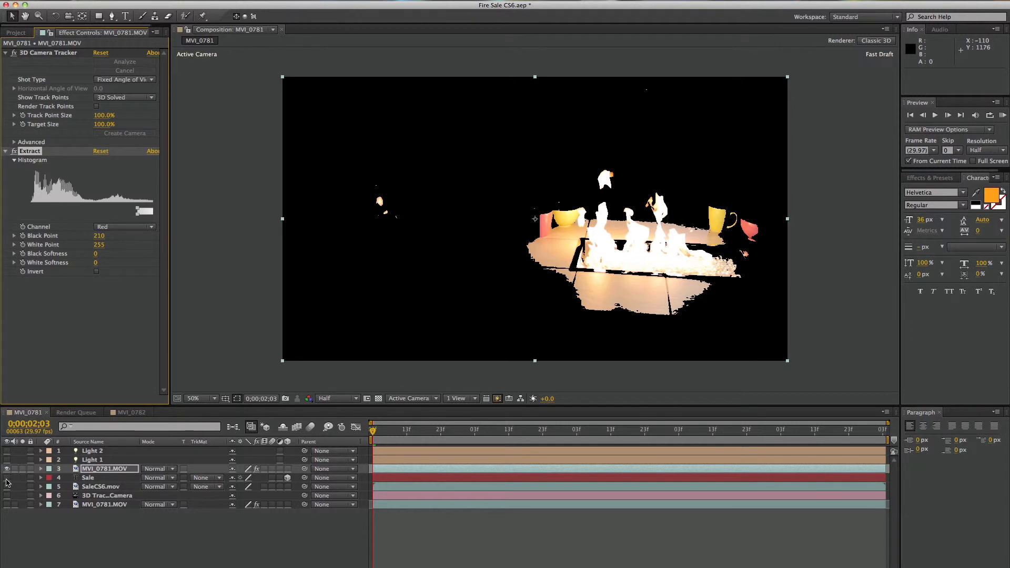
Make the Sale, SaleCS6.mov, camera, original MVI_0781.MOV, Light 1 and Light 2 layers visible again
{"action": "left_click", "coordinate": [7, 478]}
{"action": "left_click", "coordinate": [7, 487]}
{"action": "left_click", "coordinate": [7, 505]}
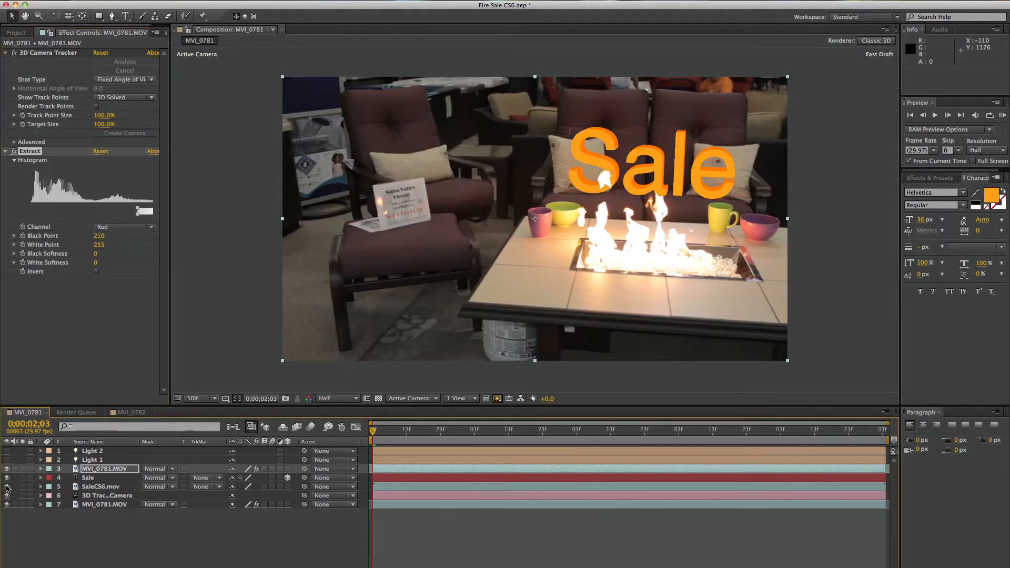
{"action": "left_click", "coordinate": [6, 460]}
{"action": "left_click", "coordinate": [7, 452]}
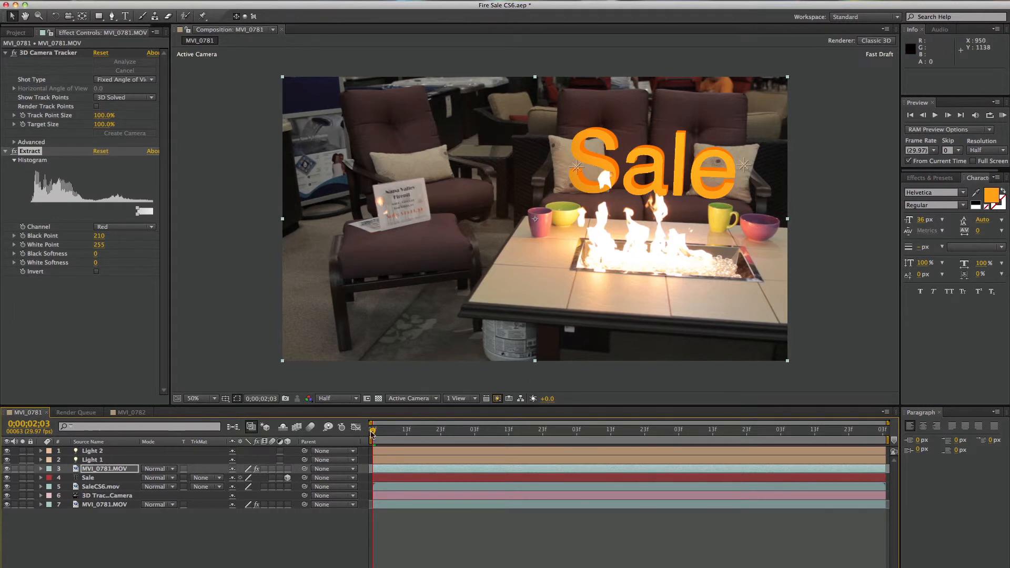
Set the Extract effect's Black Point to 245 while viewing the flames over the text at 0;00;02;17
{"action": "left_click_drag", "start_coordinate": [374, 432], "coordinate": [421, 433]}
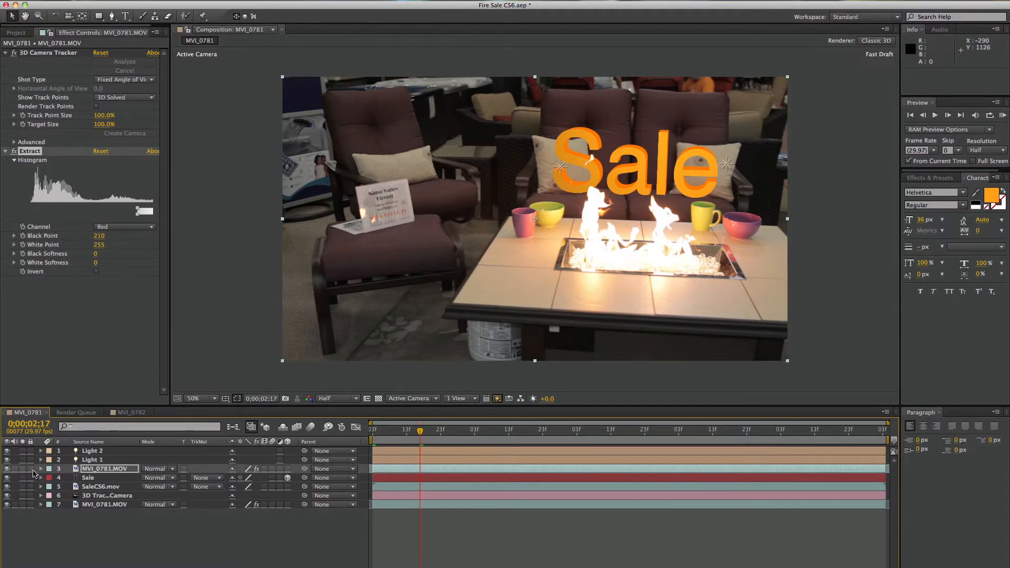
{"action": "left_click_drag", "start_coordinate": [100, 236], "coordinate": [111, 236]}
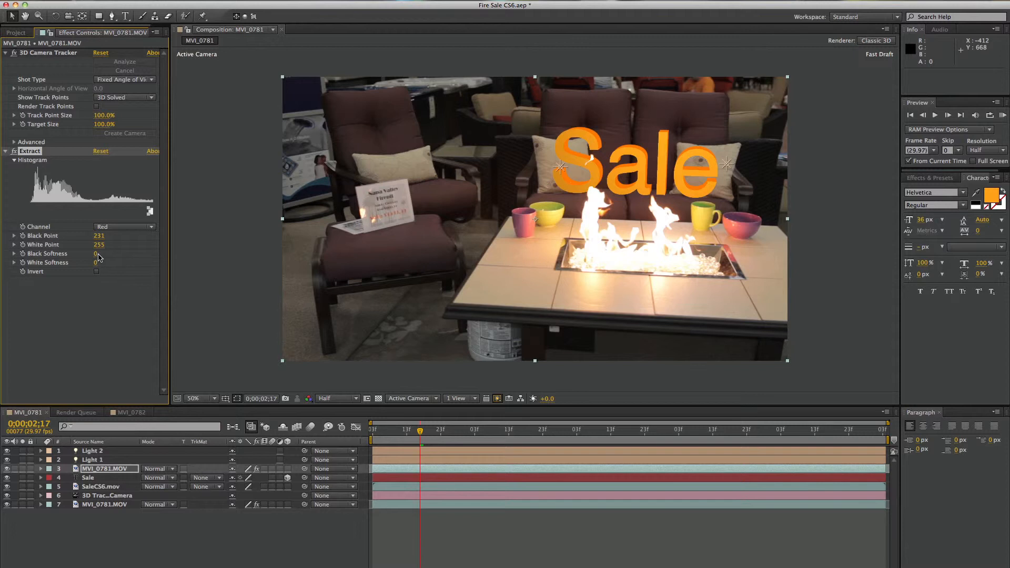
{"action": "left_click_drag", "start_coordinate": [96, 254], "coordinate": [116, 238]}
Scrub and RAM-preview the composition from its start to check how the keyed flames pass in front of the Sale text
{"action": "mouse_move", "coordinate": [426, 433]}
{"action": "left_mouse_down"}
{"action": "mouse_move", "coordinate": [443, 433]}
{"action": "mouse_move", "coordinate": [434, 432]}
{"action": "left_mouse_up"}
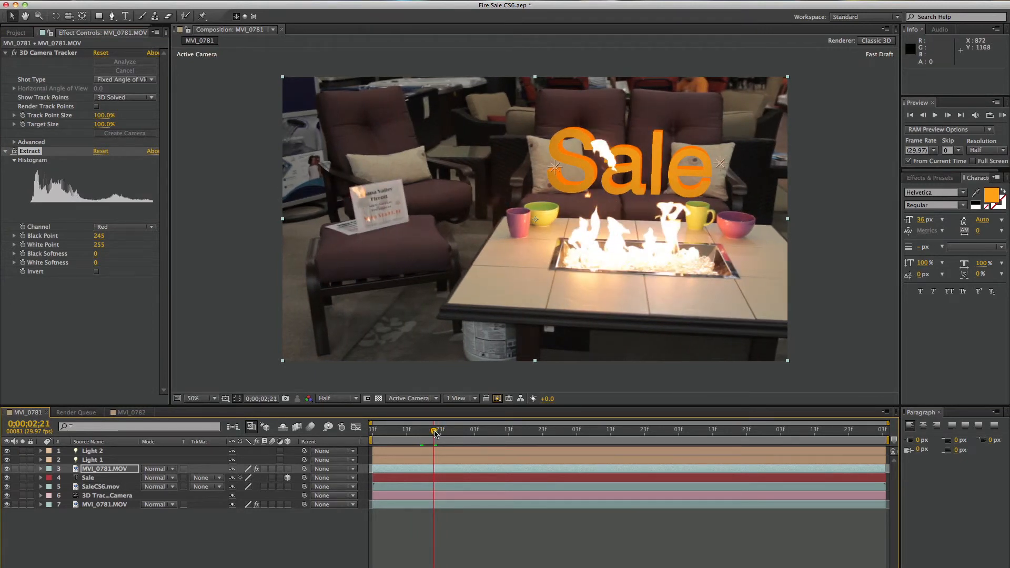
{"action": "key", "text": "space"}
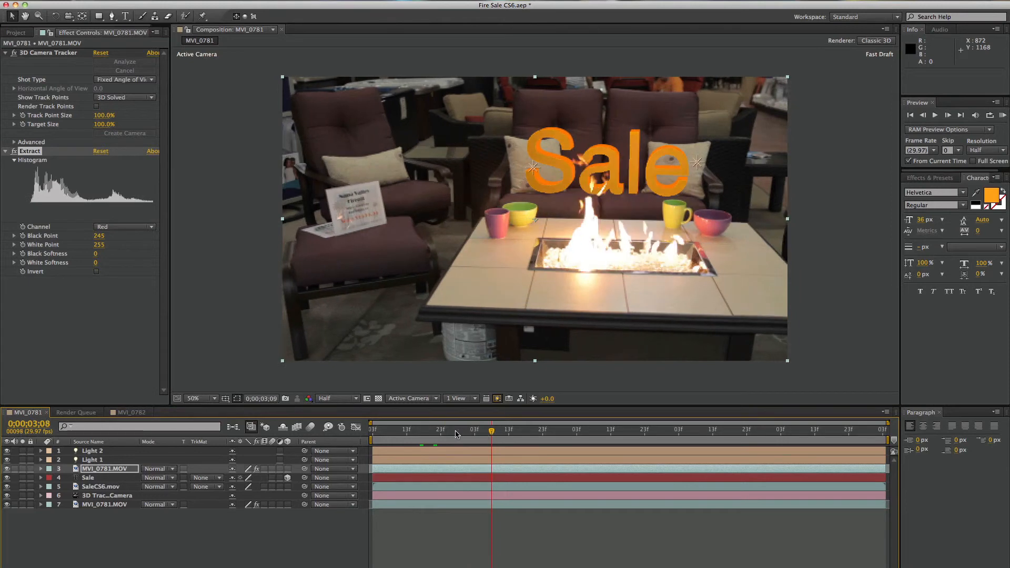
{"action": "left_click_drag", "start_coordinate": [455, 431], "coordinate": [303, 408]}
{"action": "key", "text": "KP_0"}
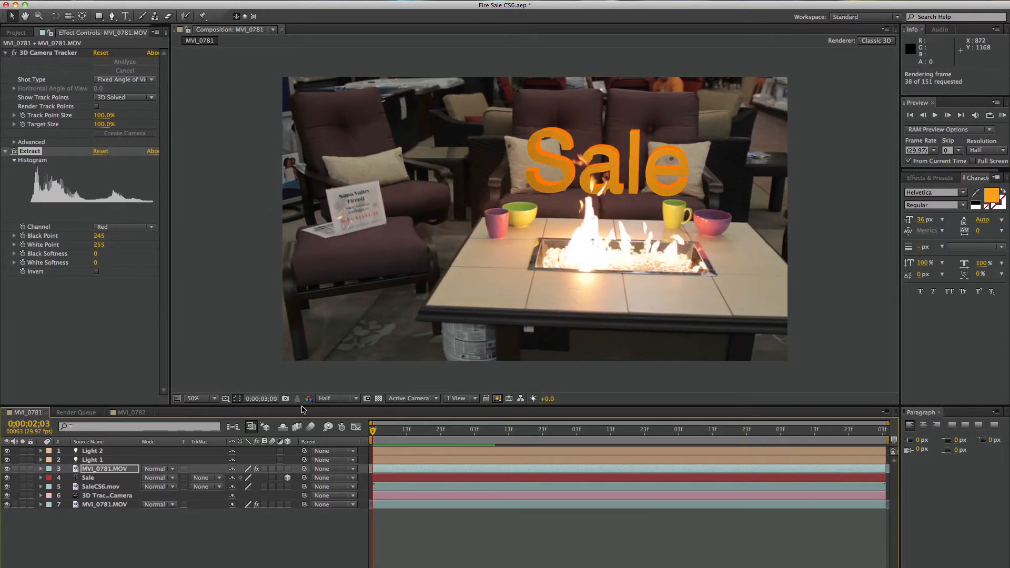
{"action": "key", "text": "space"}
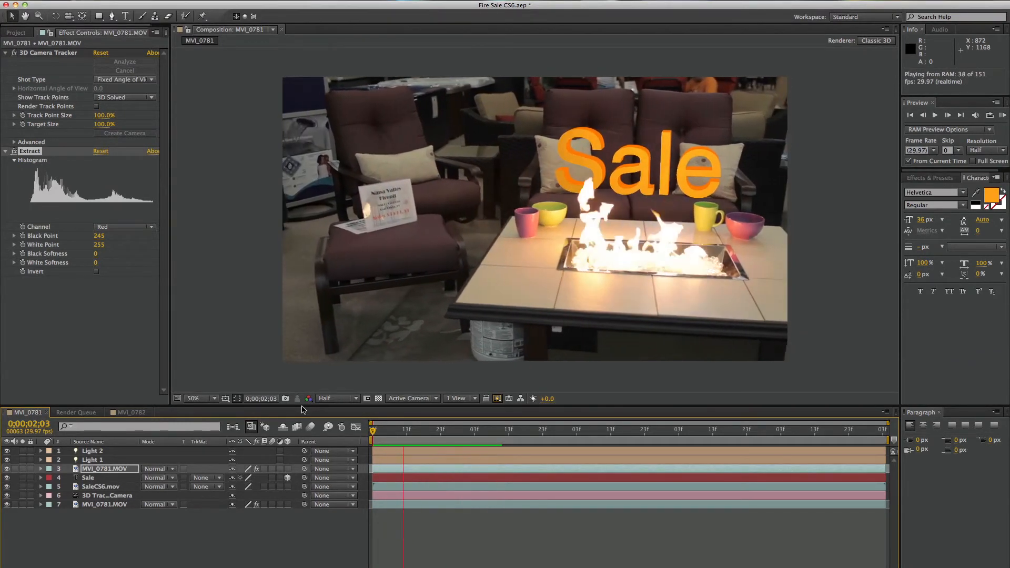
{"action": "key", "text": "space"}
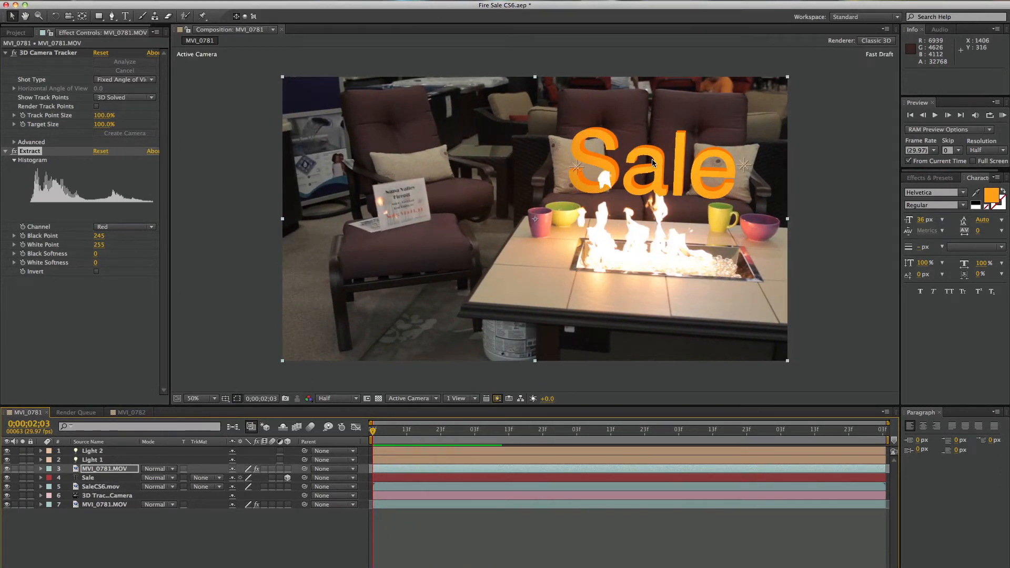
{"action": "left_click_drag", "start_coordinate": [373, 432], "coordinate": [489, 432]}
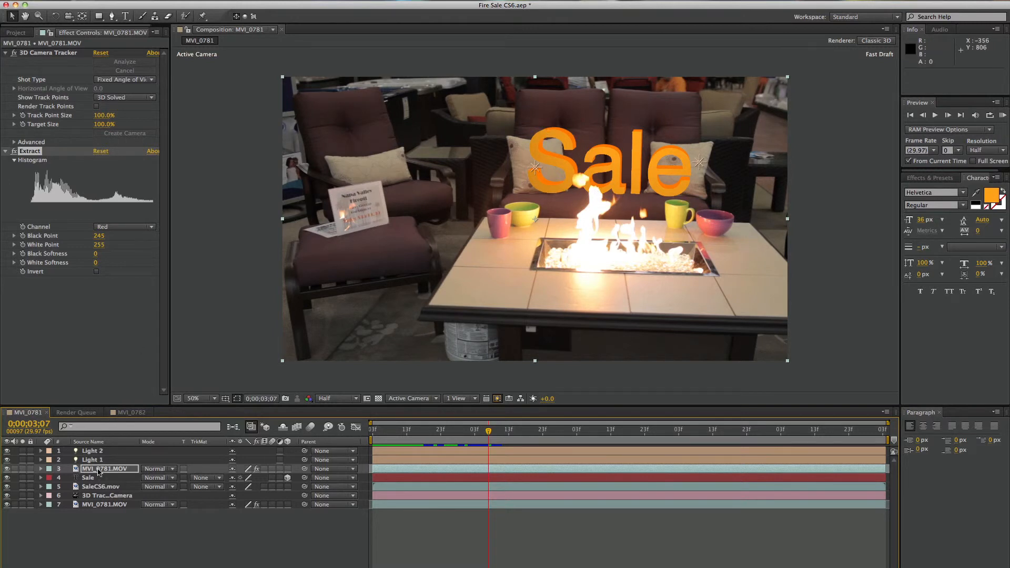
Select the Light 2 layer
{"action": "left_click", "coordinate": [90, 451]}
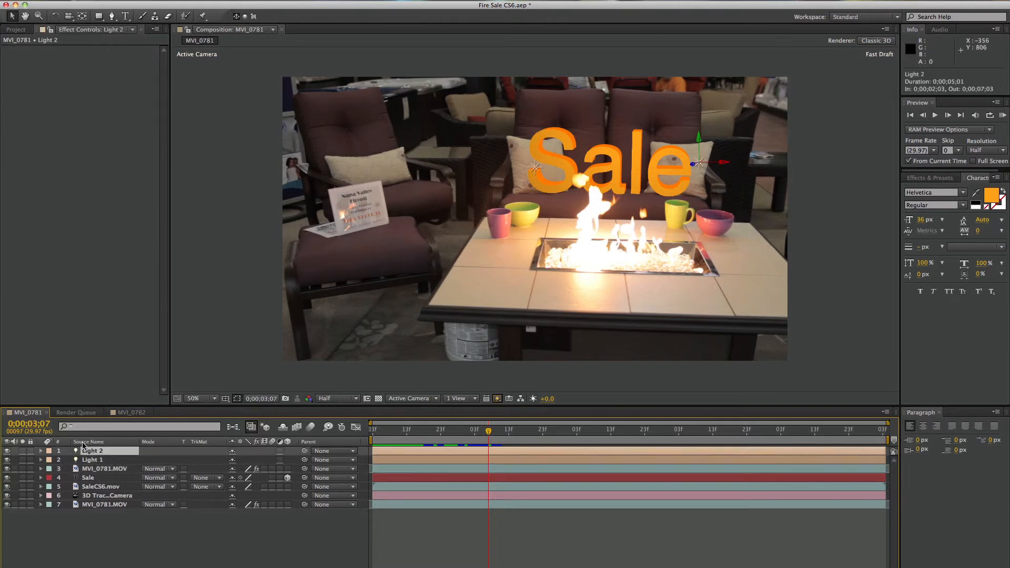